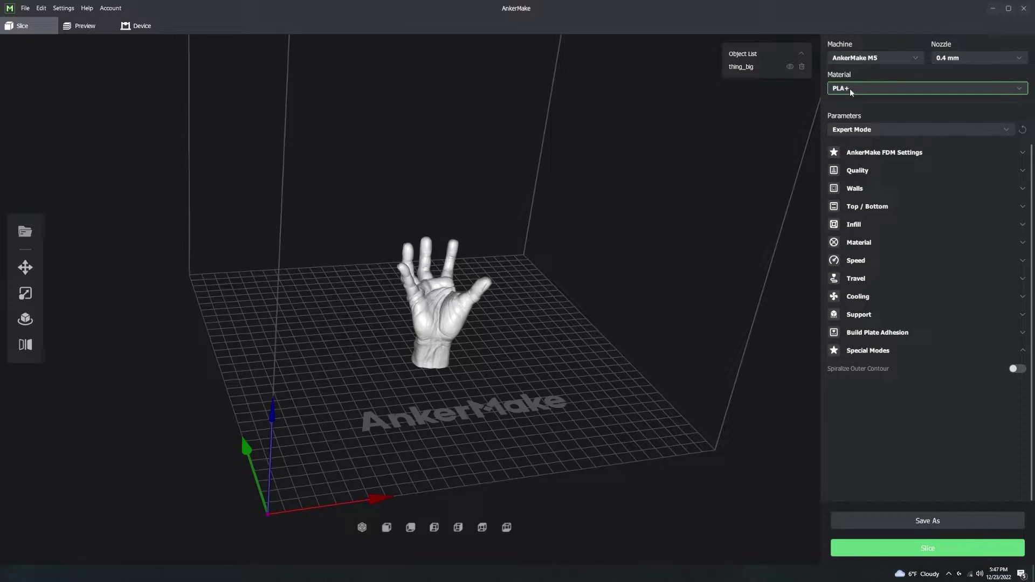
Examine the parameters under AnkerMake FDM Settings, from maximum resolution through the overhang and hole options
click(894, 153)
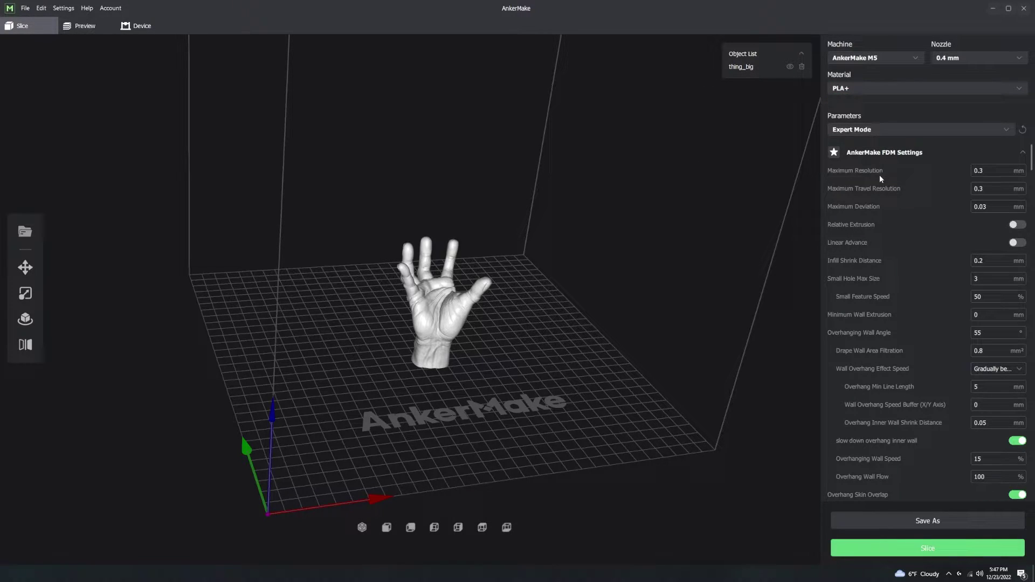
scroll(884, 197, down, 1)
scroll(887, 202, down, 8)
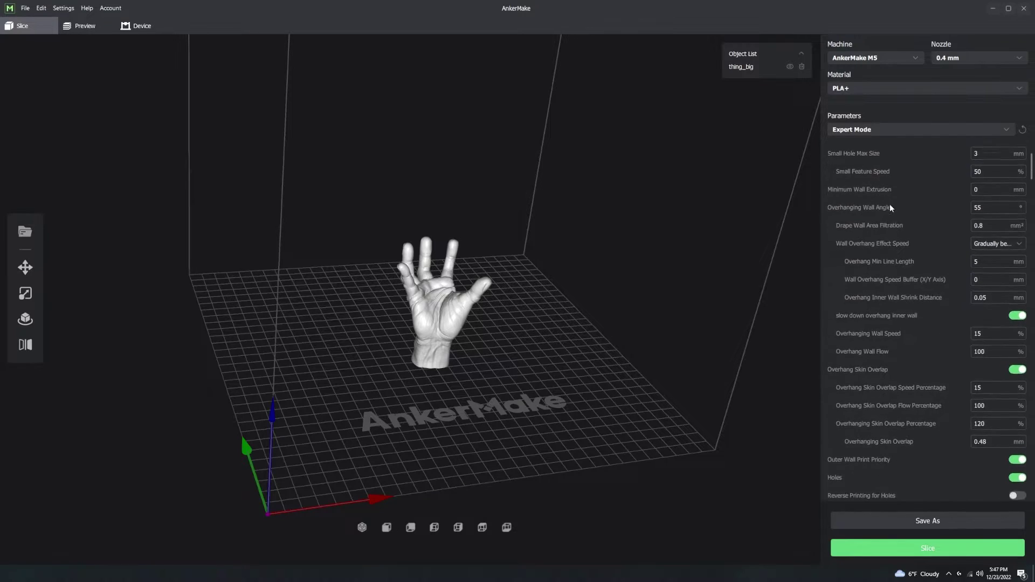
scroll(890, 200, down, 1)
scroll(905, 176, up, 10)
click(897, 155)
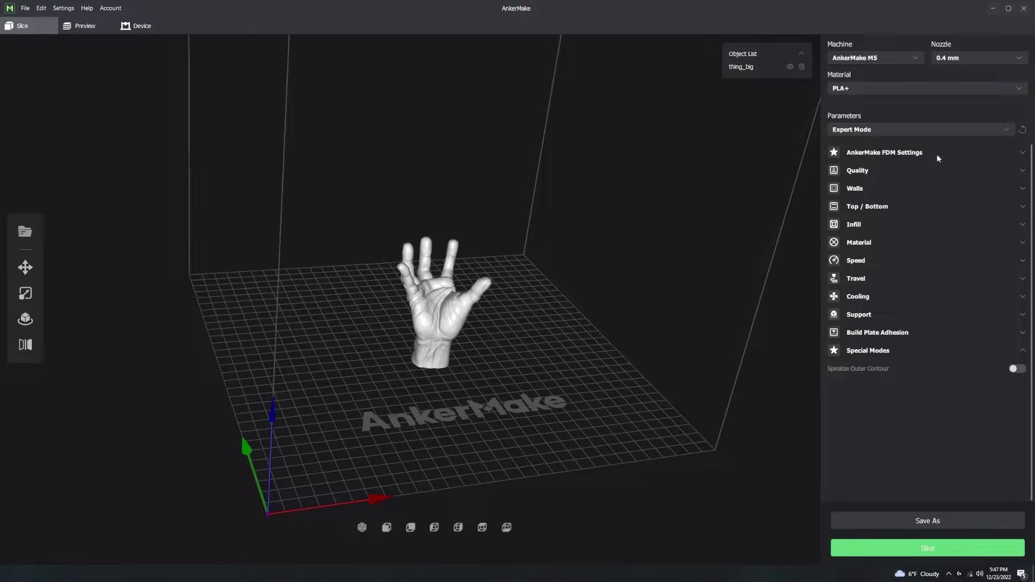
Review the Quality parameters, including layer height, initial layer height and line widths
click(879, 171)
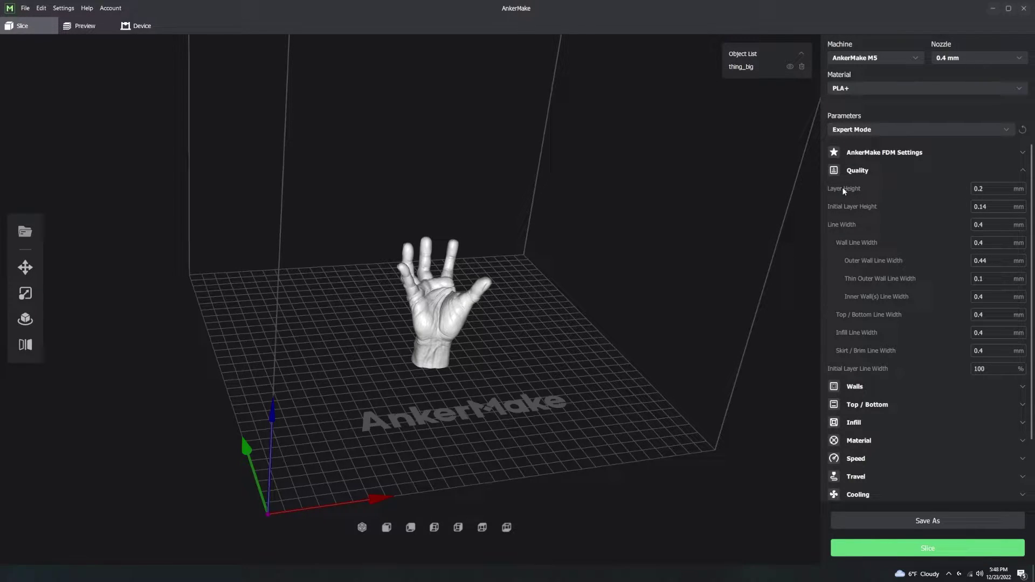
mouse_move(845, 190)
click(874, 171)
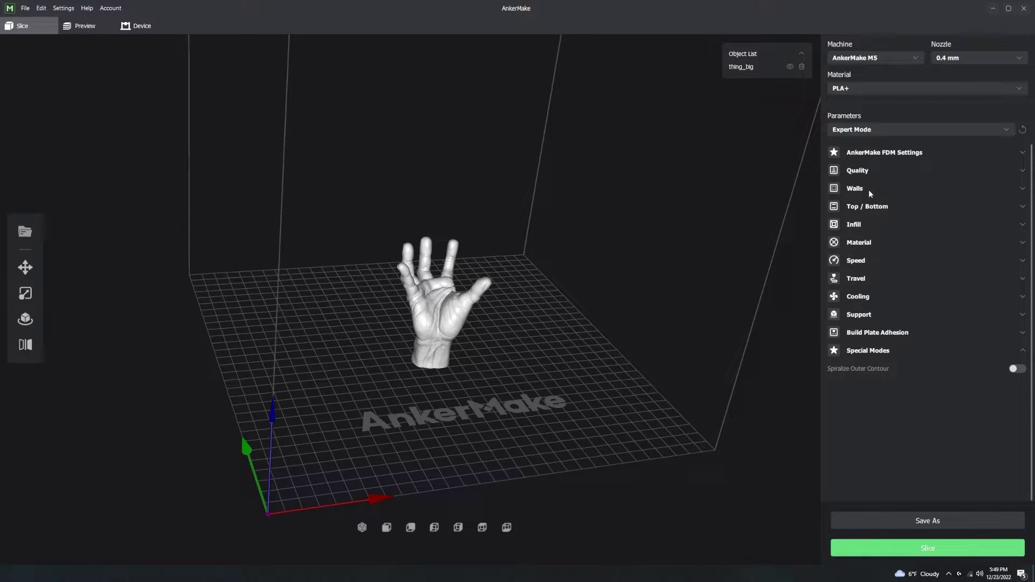
Review the Walls parameters, from wall thickness and line count through thin walls to seam corner preference
click(865, 188)
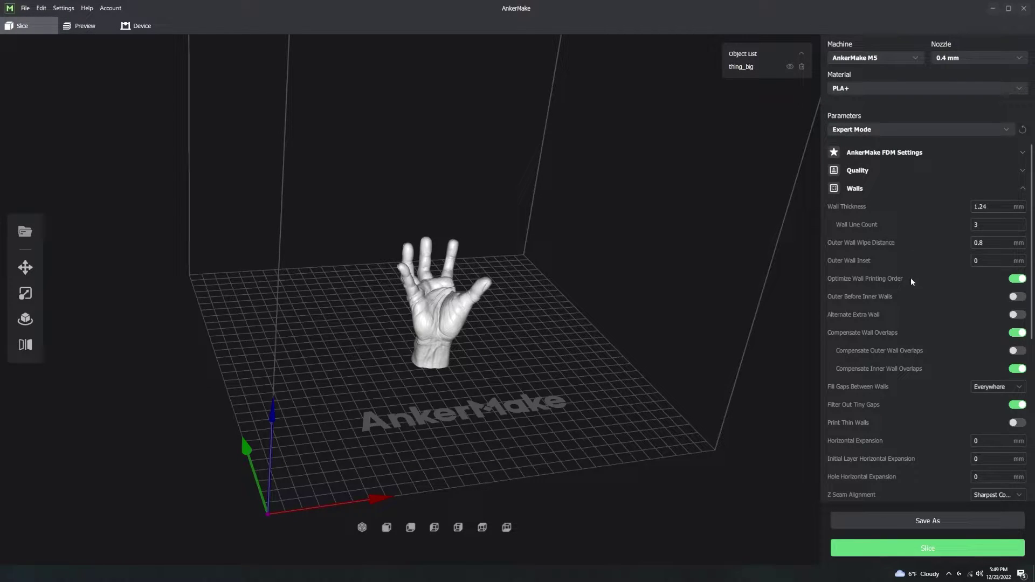
mouse_move(908, 282)
mouse_move(860, 224)
mouse_move(853, 326)
mouse_move(854, 425)
scroll(864, 467, down, 1)
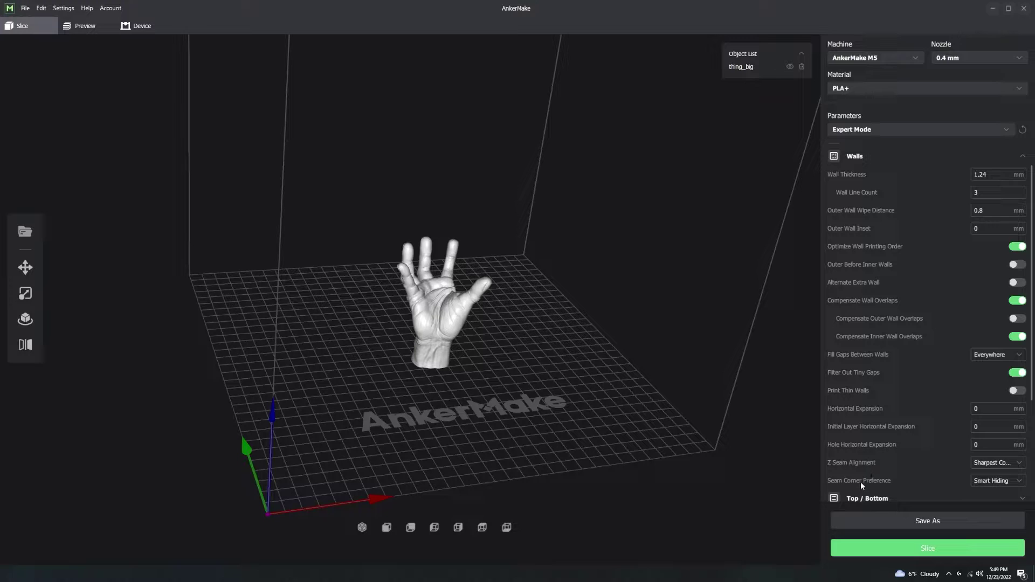
scroll(943, 446, up, 1)
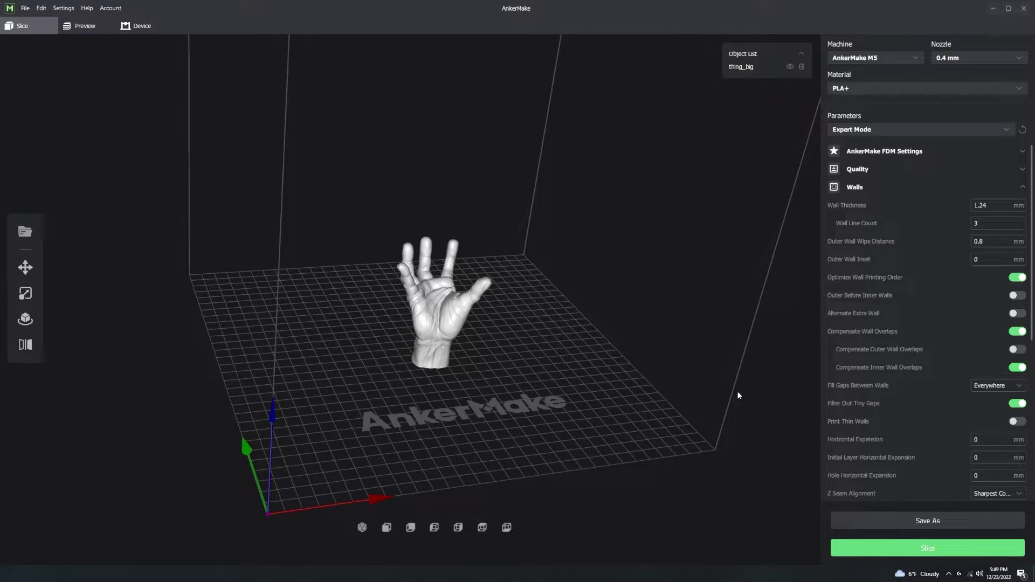
Slice the hand model and show the outer wall and inner wall lines in the preview
click(851, 543)
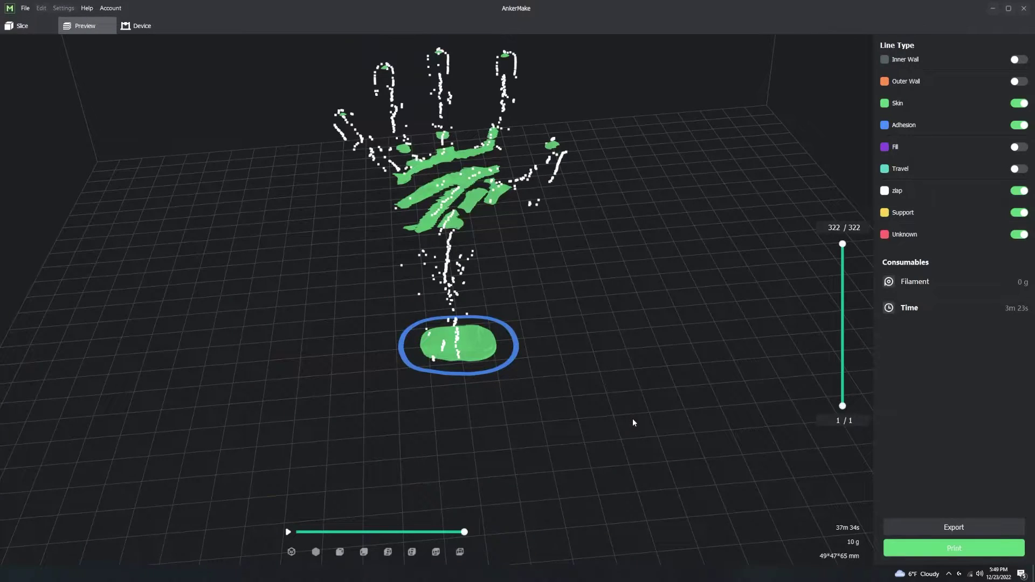
click(1019, 82)
click(1019, 60)
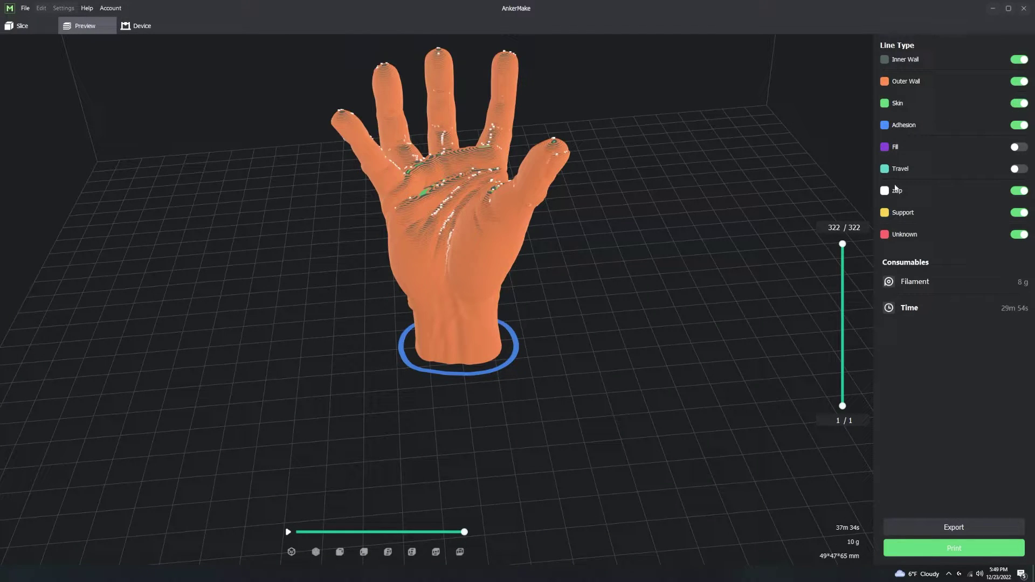
Limit the preview to layer 38 and inspect the inner and outer walls of the wrist up close
drag(843, 245, 813, 387)
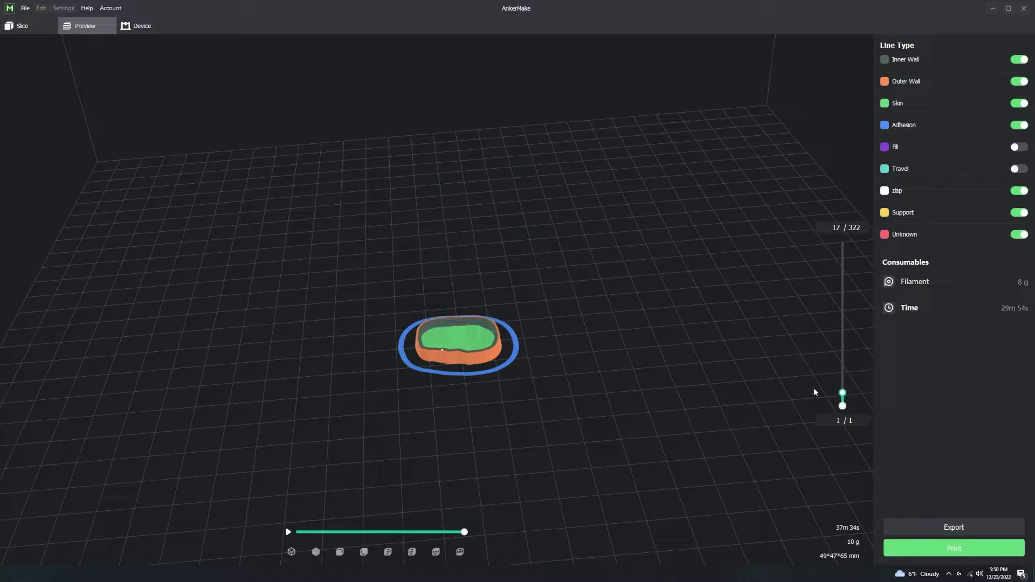
key(Up)
key(Up)
key(Up)
key(Up)
key(Up)
key(Up)
scroll(529, 299, up, 10)
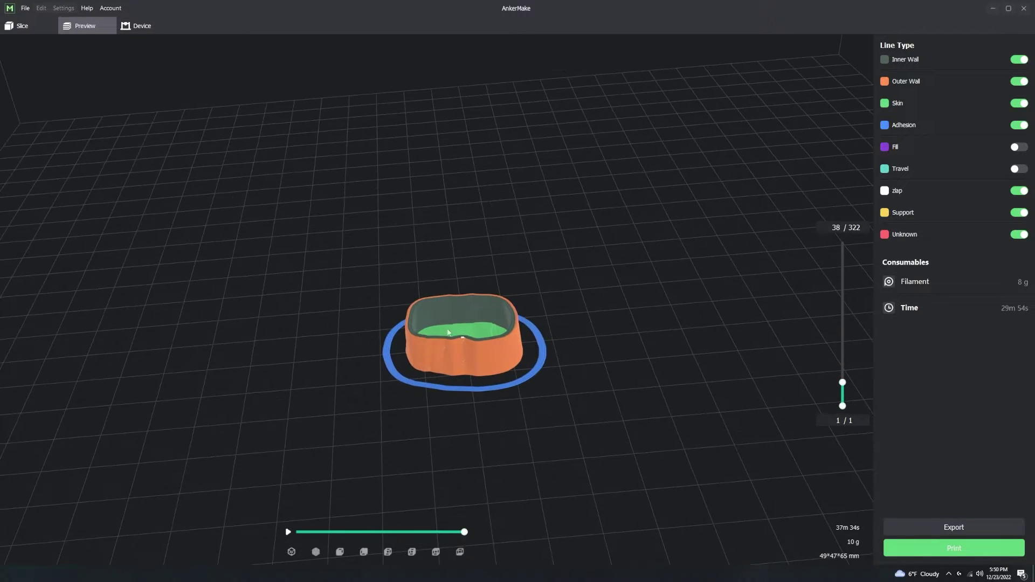
scroll(497, 331, up, 3)
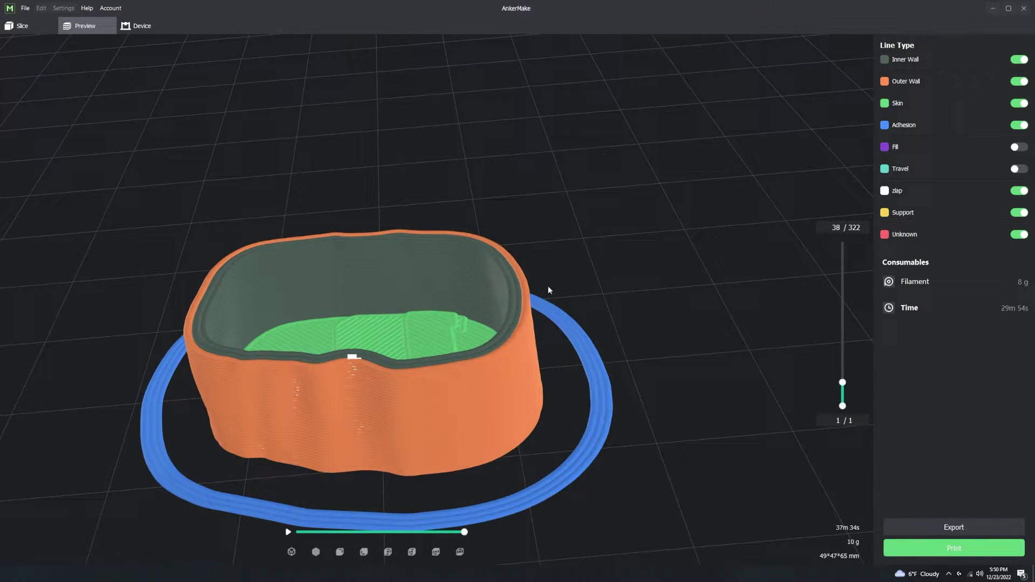
drag(539, 265, 544, 279)
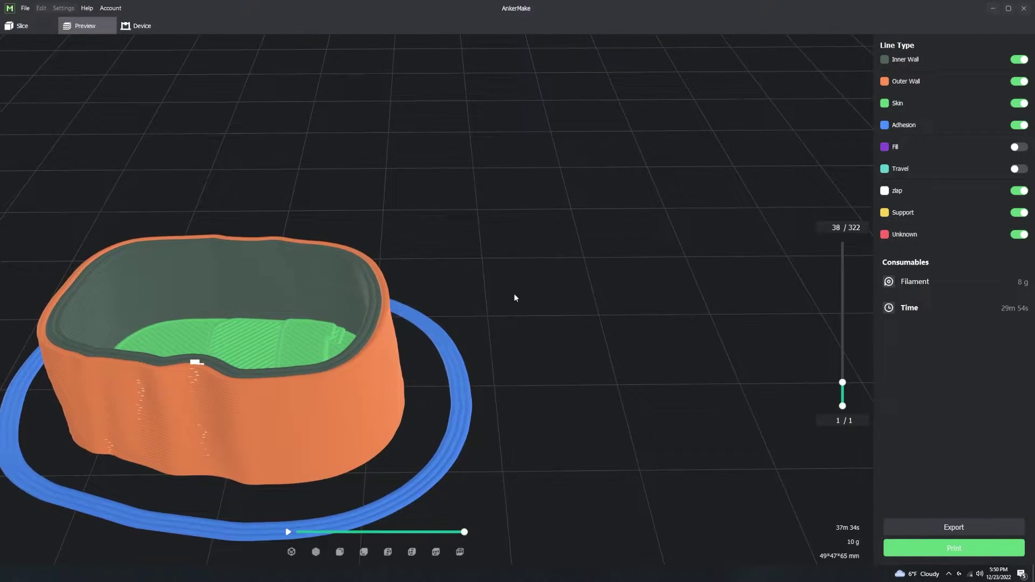
mouse_move(464, 532)
mouse_down()
mouse_move(324, 532)
mouse_move(465, 532)
mouse_up()
Return to the slicing parameters and review the remaining Walls settings down to Z seam alignment and seam corner preference
click(24, 25)
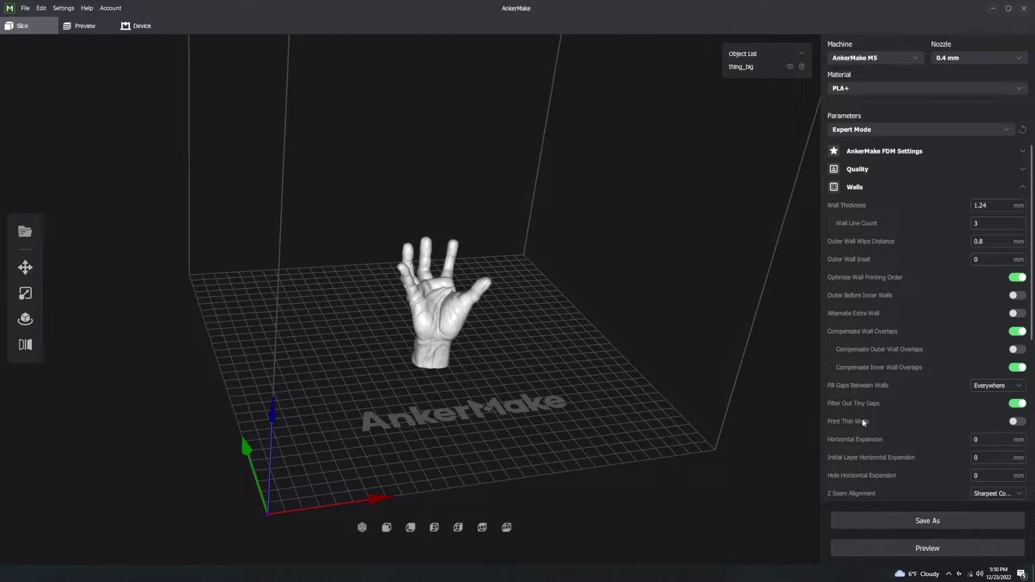
mouse_move(862, 422)
scroll(911, 472, down, 1)
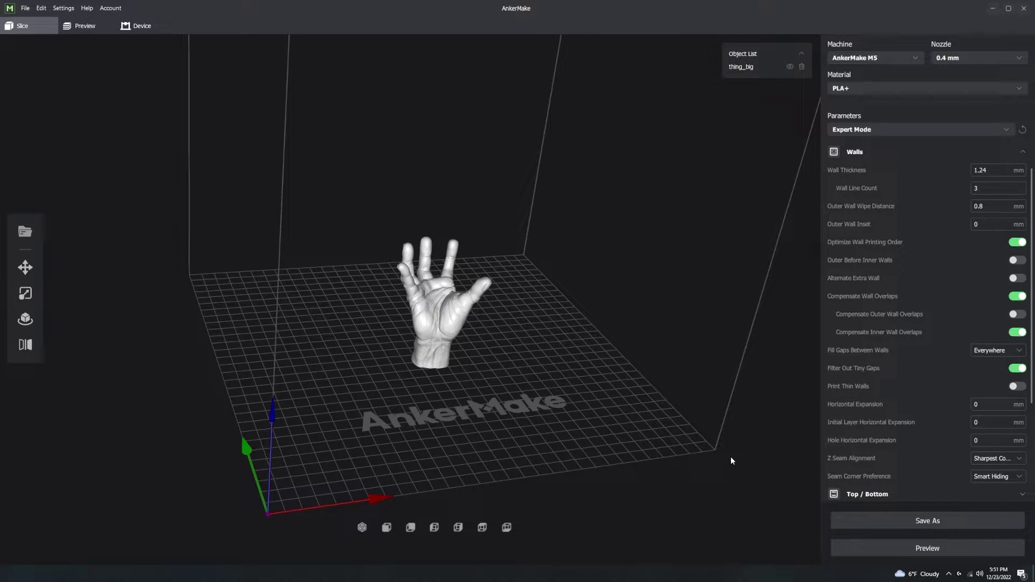
Raise the preview to layer 41 and play its toolpath animation, pausing near the start of the inner wall
click(88, 28)
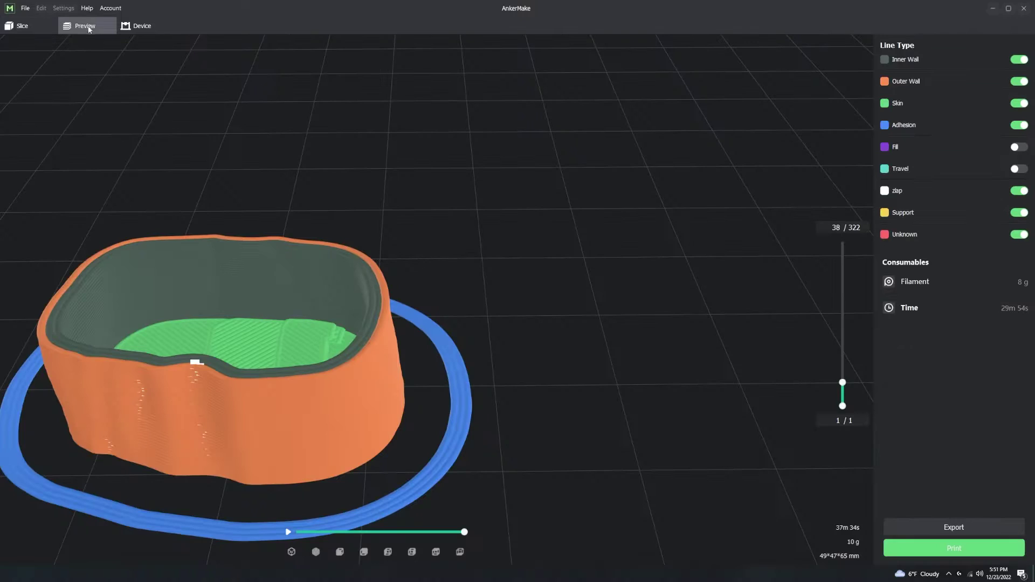
drag(843, 383, 844, 381)
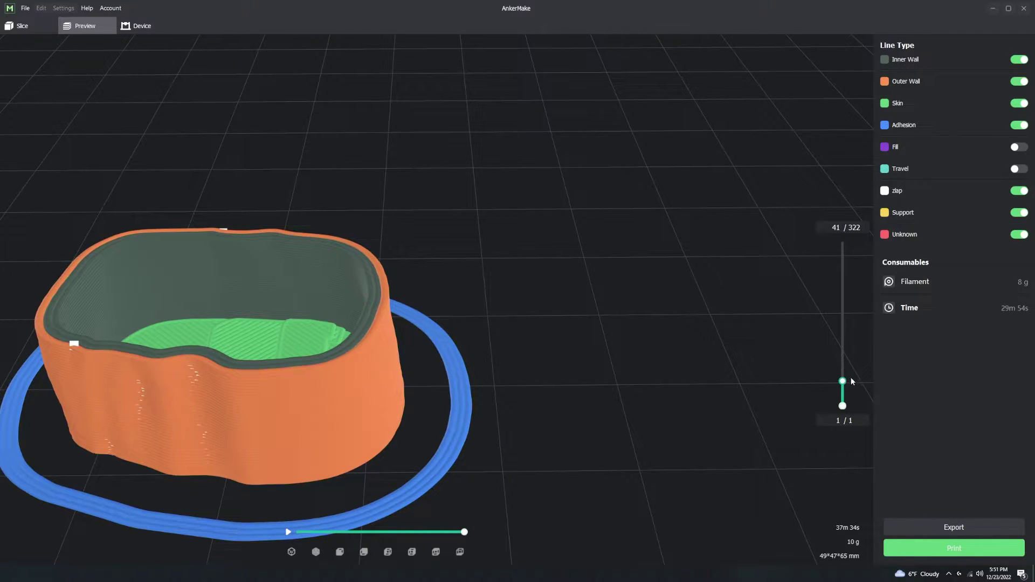
click(288, 532)
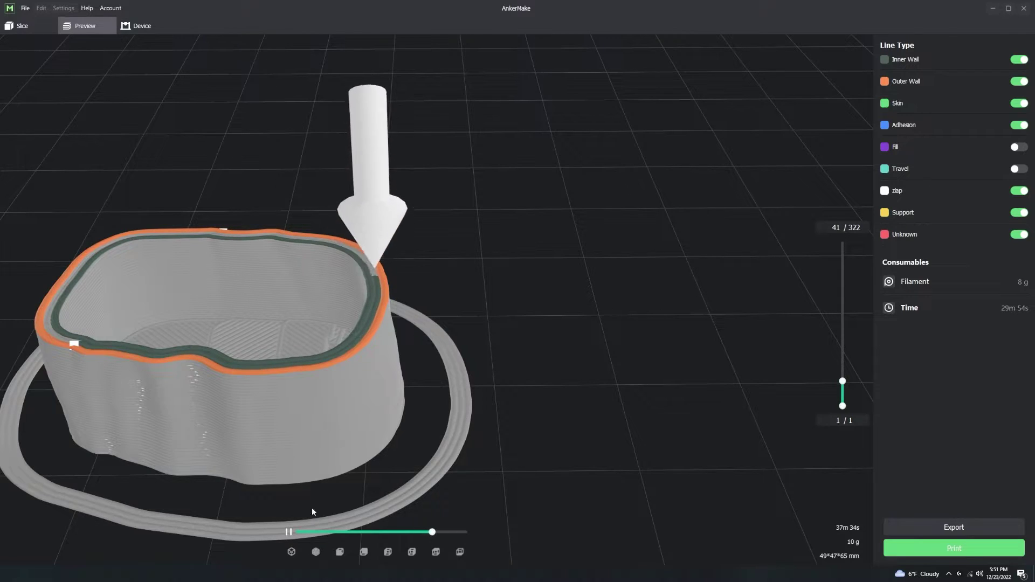
click(289, 532)
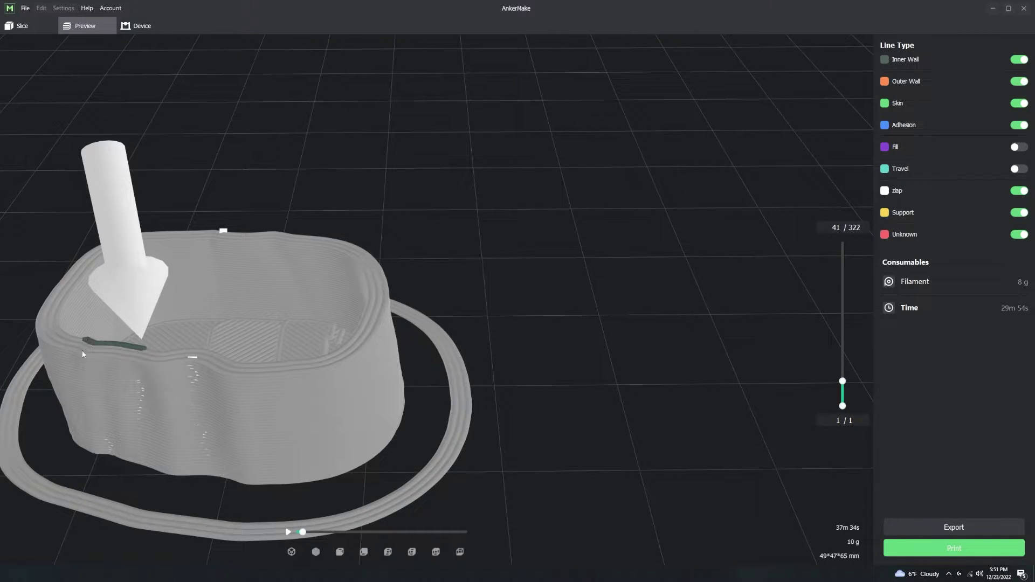
Go back to the Walls parameters and examine the available Z Seam Alignment options without changing the selection
click(21, 27)
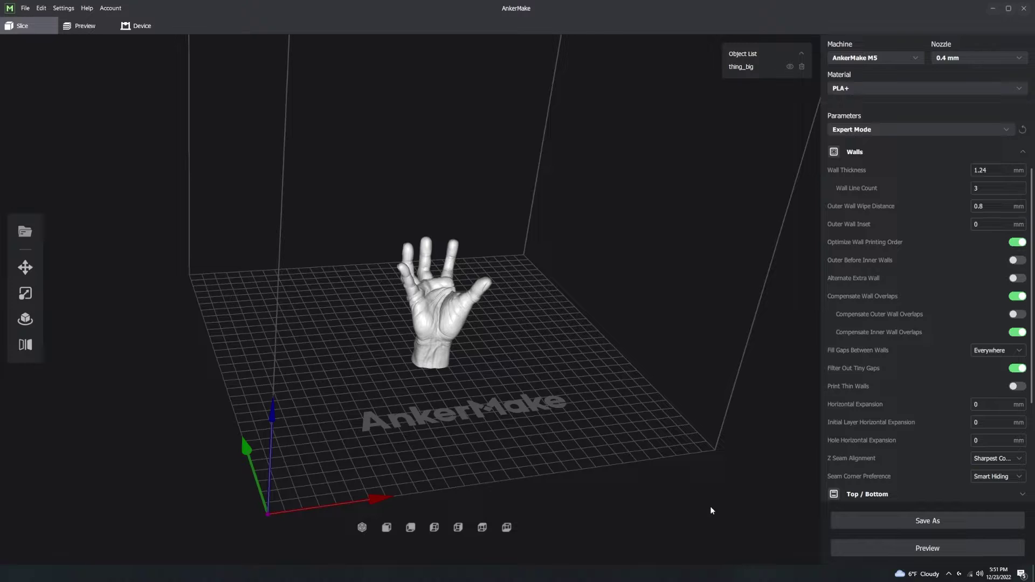
click(982, 461)
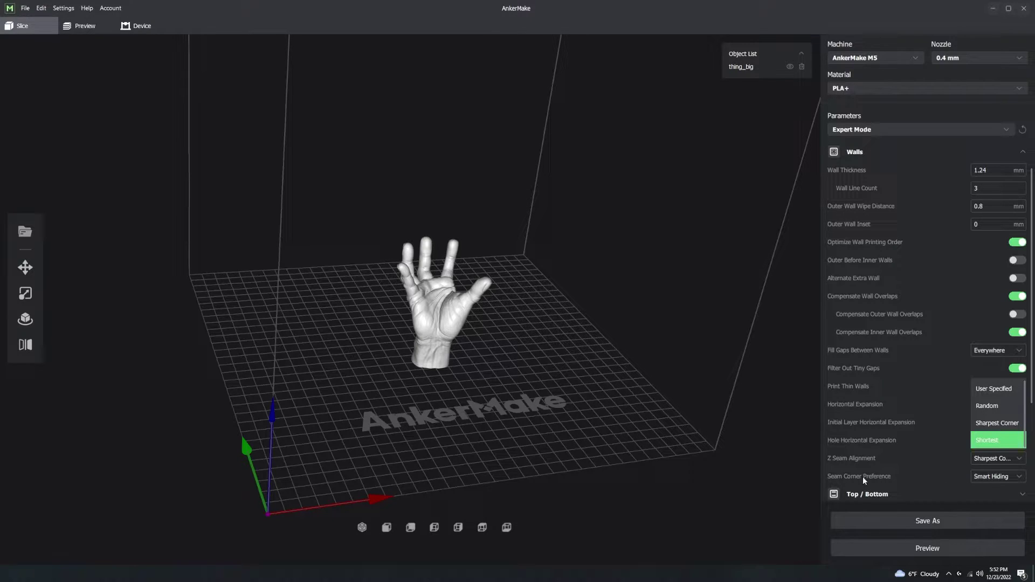
click(878, 474)
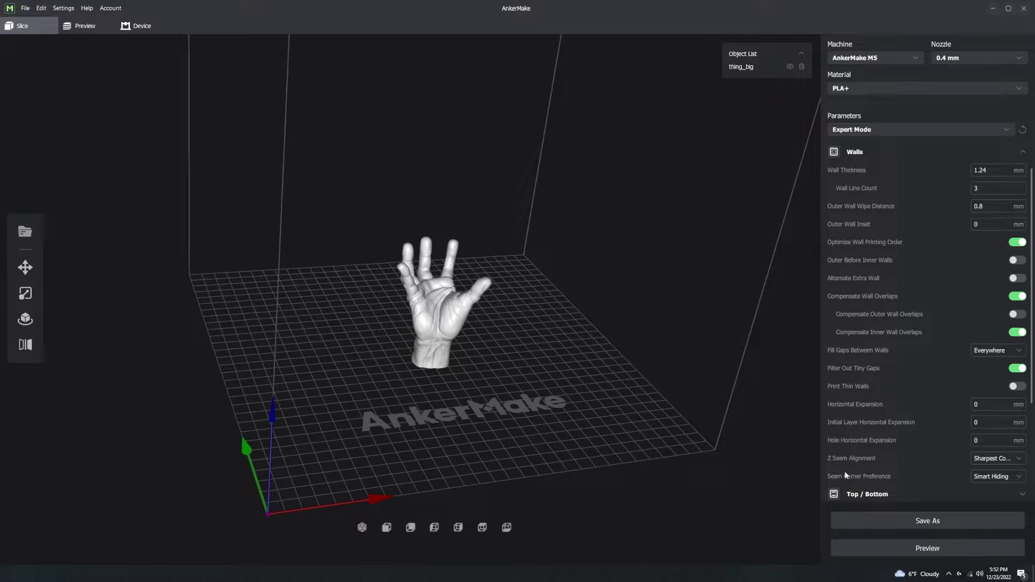
mouse_move(846, 475)
click(995, 459)
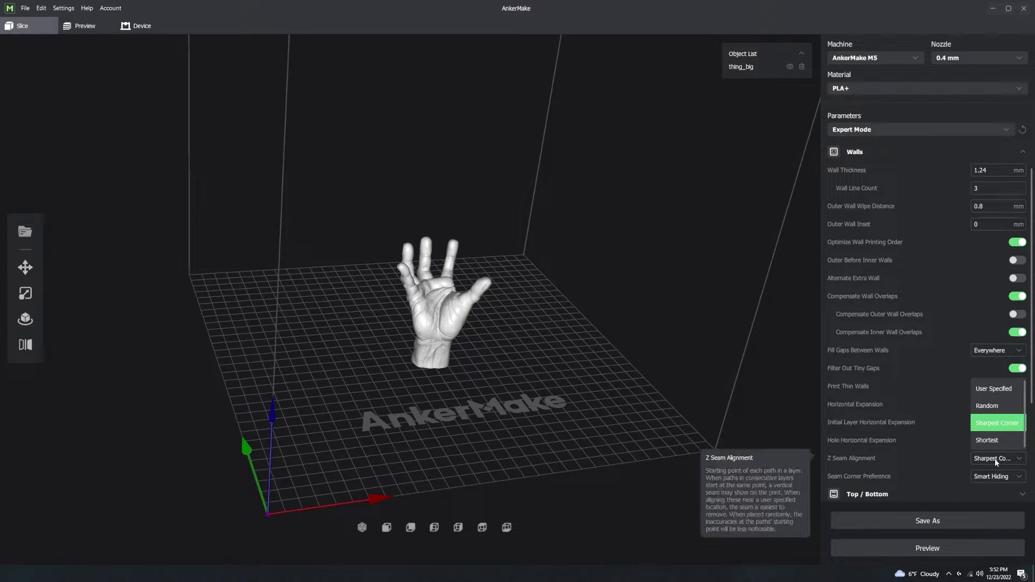
click(995, 458)
click(992, 460)
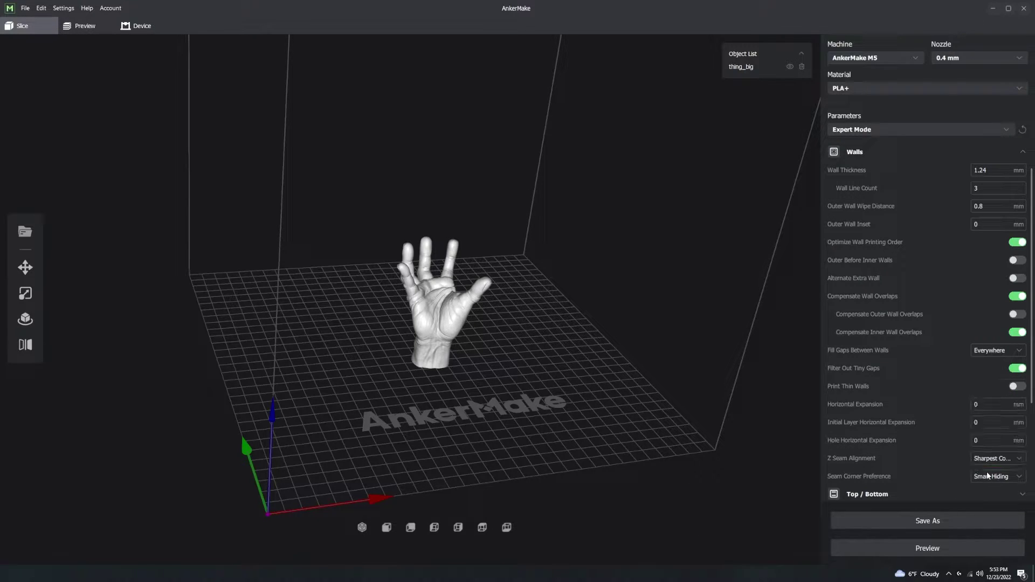
click(990, 461)
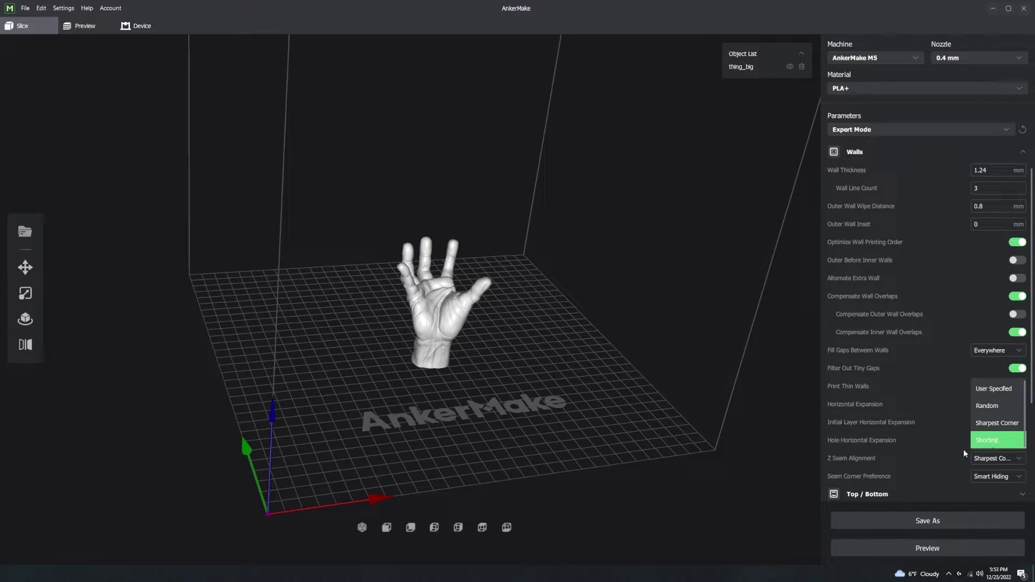
click(890, 462)
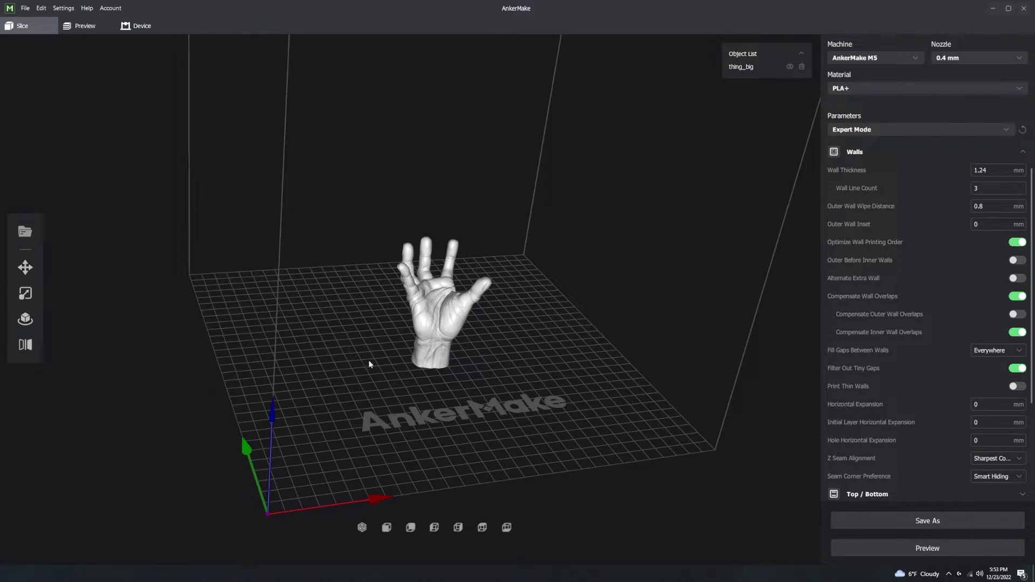
Collapse the Walls parameters and review the Top / Bottom settings, including the description of Bottom Layers
click(869, 152)
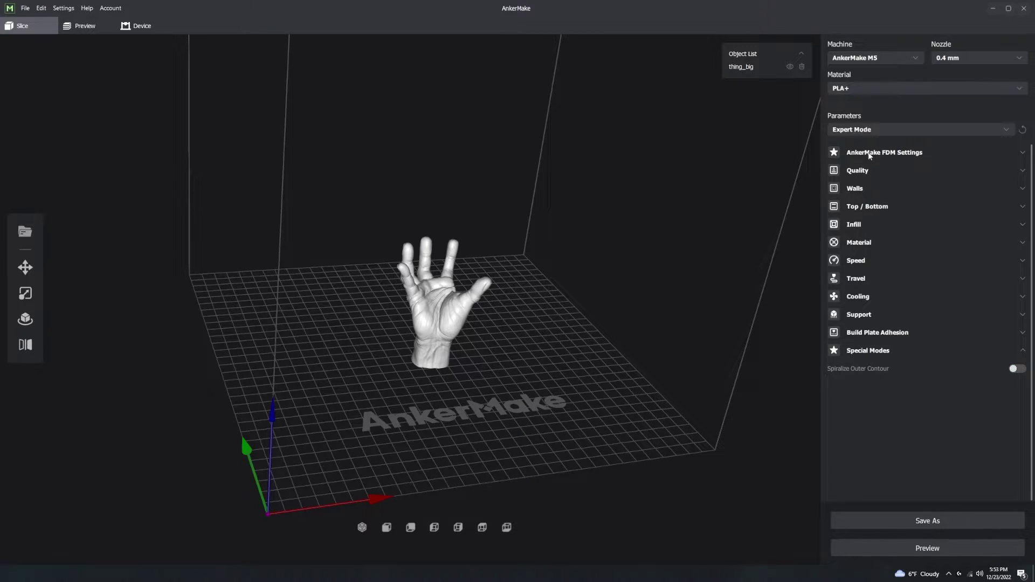
click(865, 207)
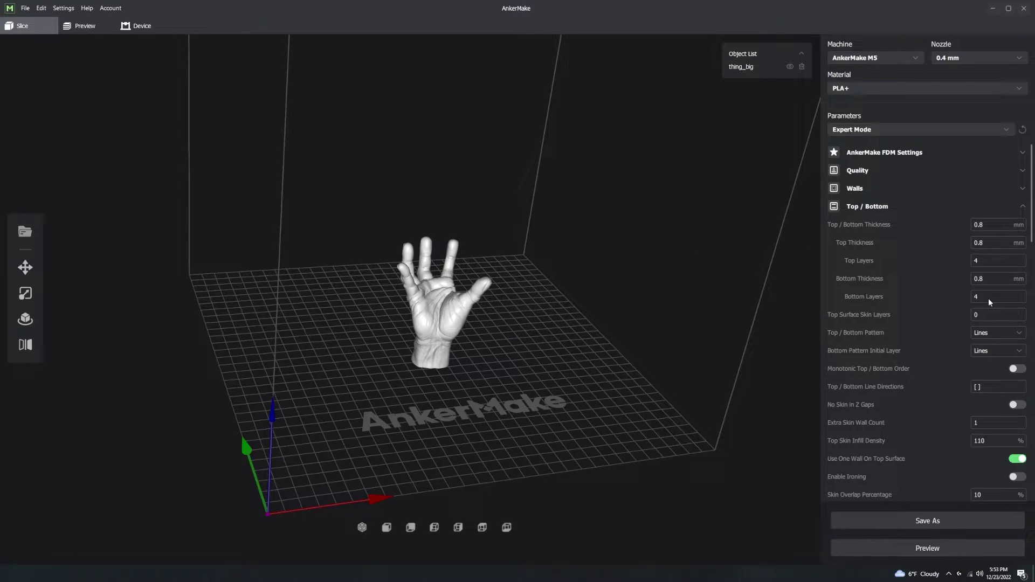
mouse_move(965, 300)
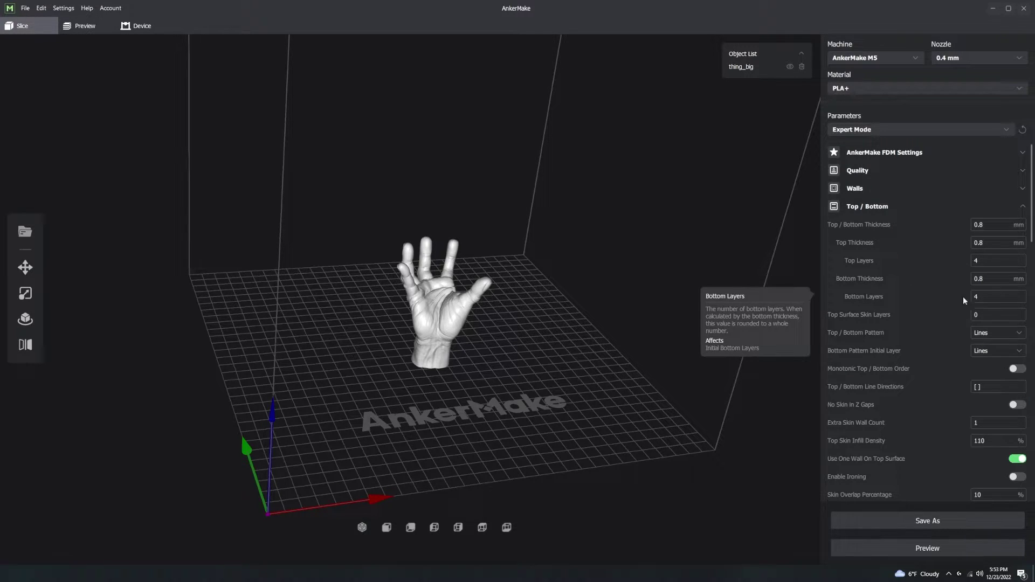
Limit the sliced preview to layer 24 and show the fill lines
click(876, 550)
mouse_move(839, 381)
mouse_down()
mouse_move(842, 403)
mouse_move(840, 389)
mouse_up()
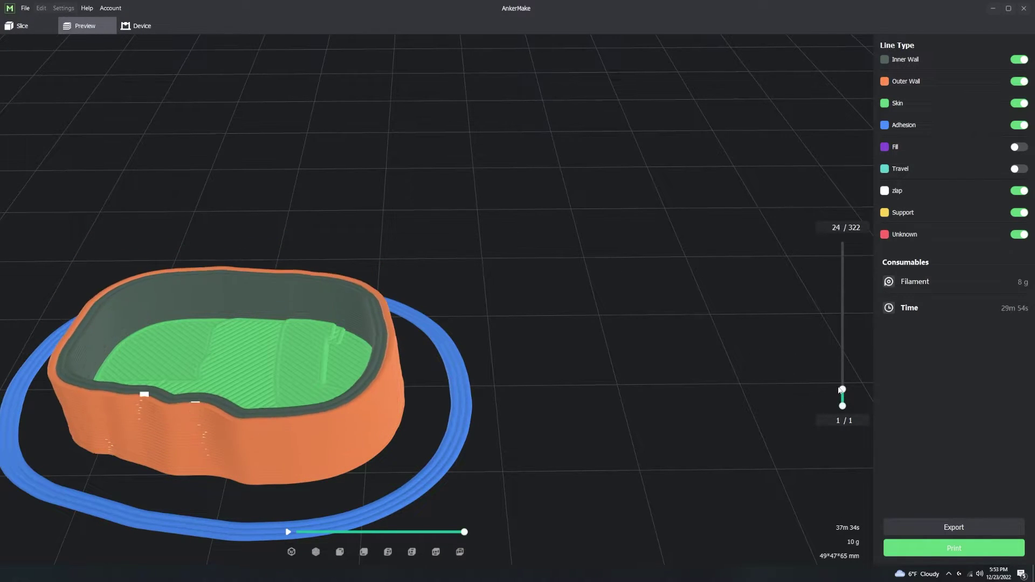
click(1016, 149)
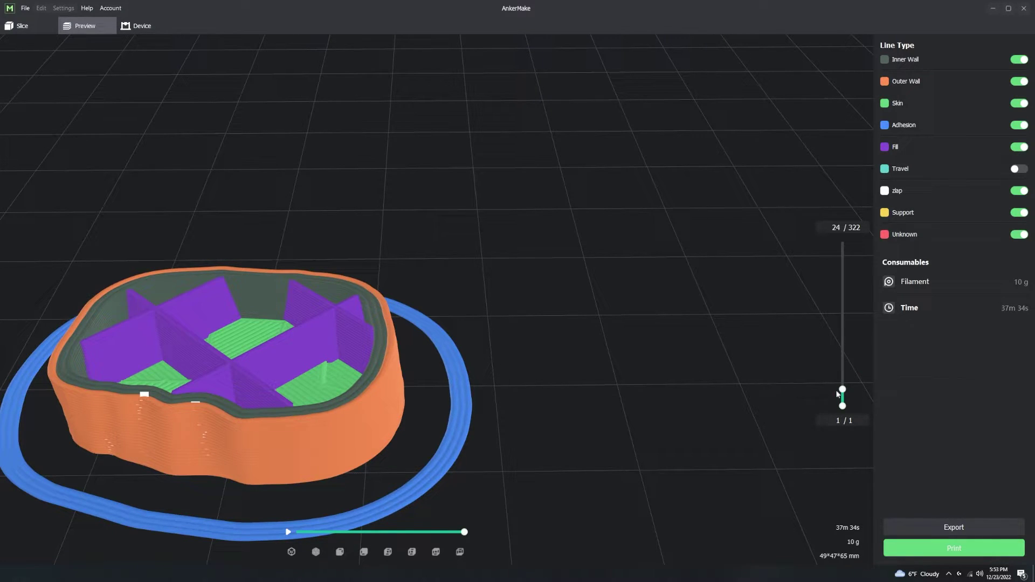
Compare the base of the sliced hand with the preview limited to layer 1, layer 4 and layer 5
mouse_move(845, 391)
mouse_down()
mouse_move(845, 343)
mouse_move(843, 381)
mouse_move(830, 399)
mouse_up()
click(838, 228)
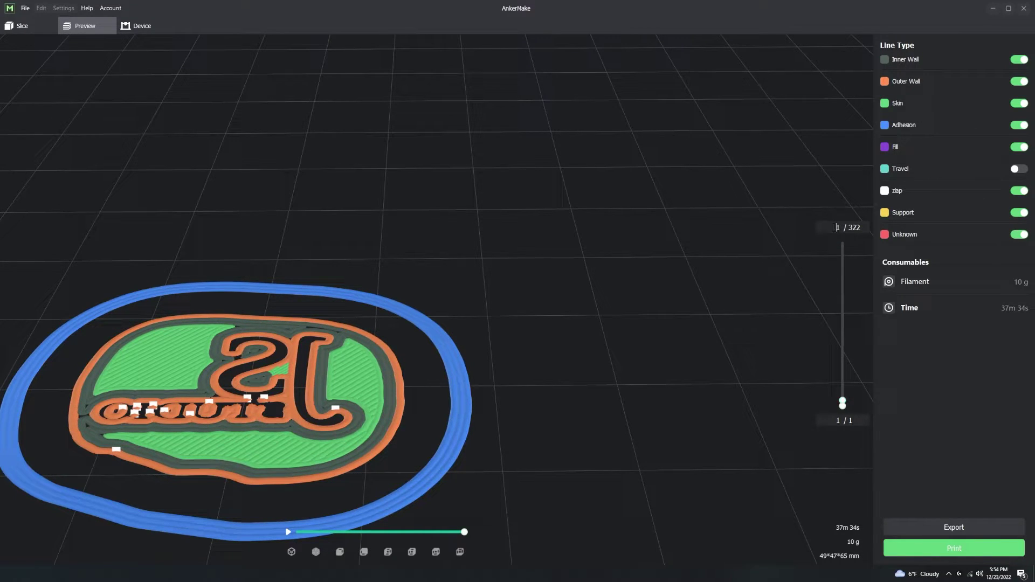
text(4)
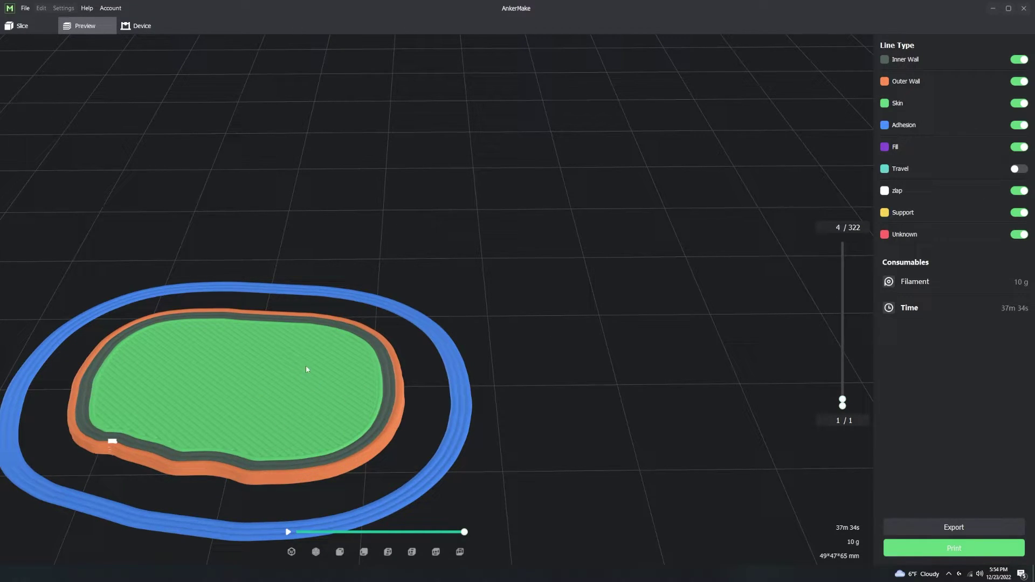
double_click(838, 227)
text(5)
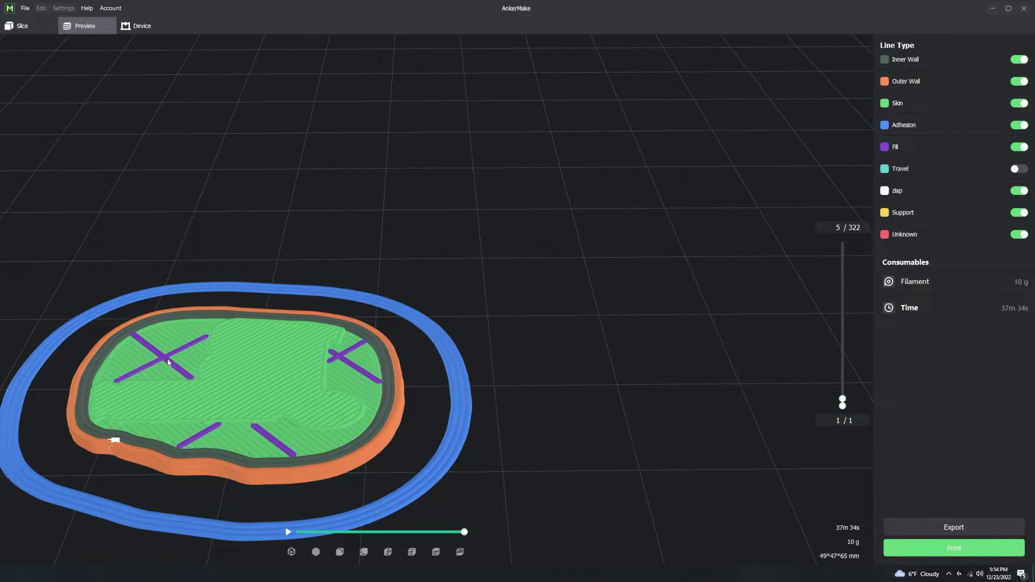
Raise the sliced preview's layer limit to 240, and bring it back down to layer 1
drag(843, 400, 835, 281)
key(Down)
key(Down)
key(Down)
key(Down)
key(Down)
key(Down)
key(Down)
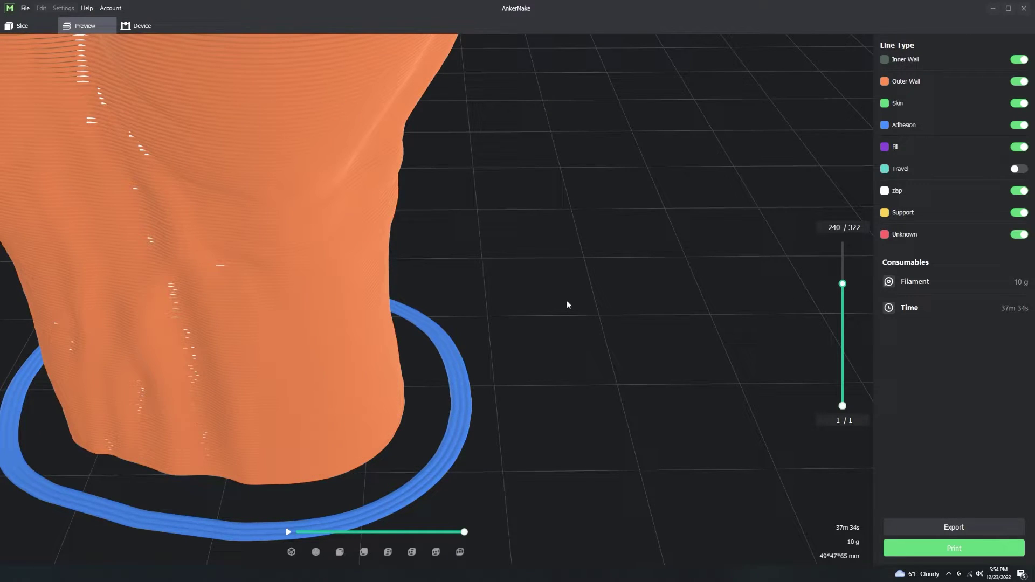
key(Home)
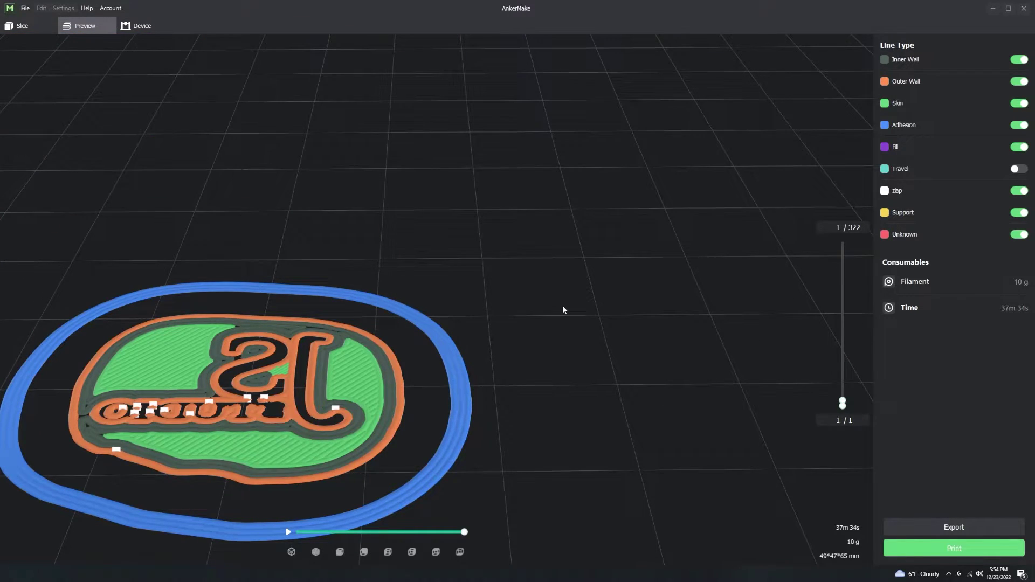
Raise the preview limit to layer 296 and inspect the sliced hand with its fingertips cut open
scroll(562, 307, down, 1)
scroll(566, 331, down, 3)
scroll(566, 334, down, 5)
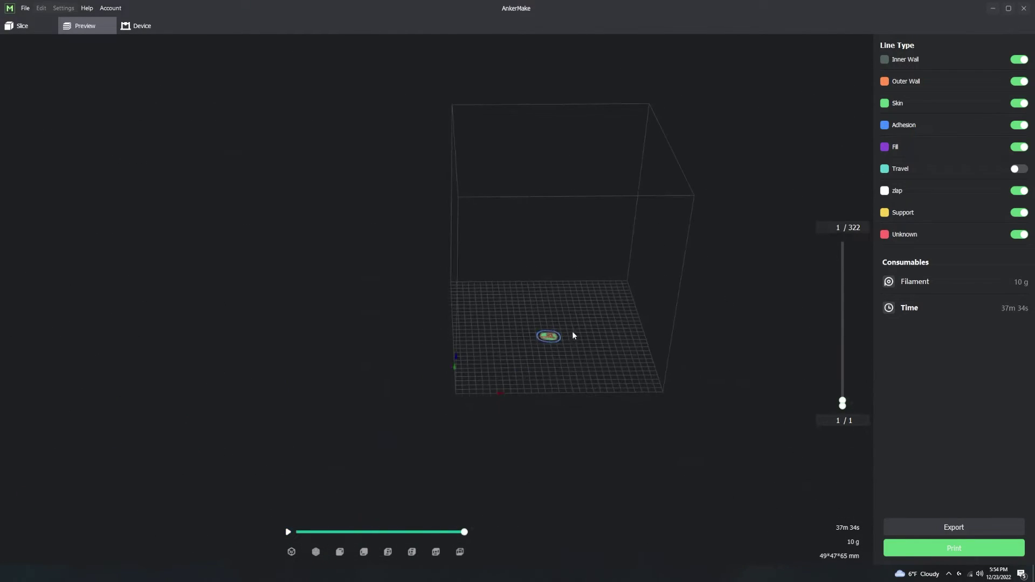
scroll(573, 330, up, 3)
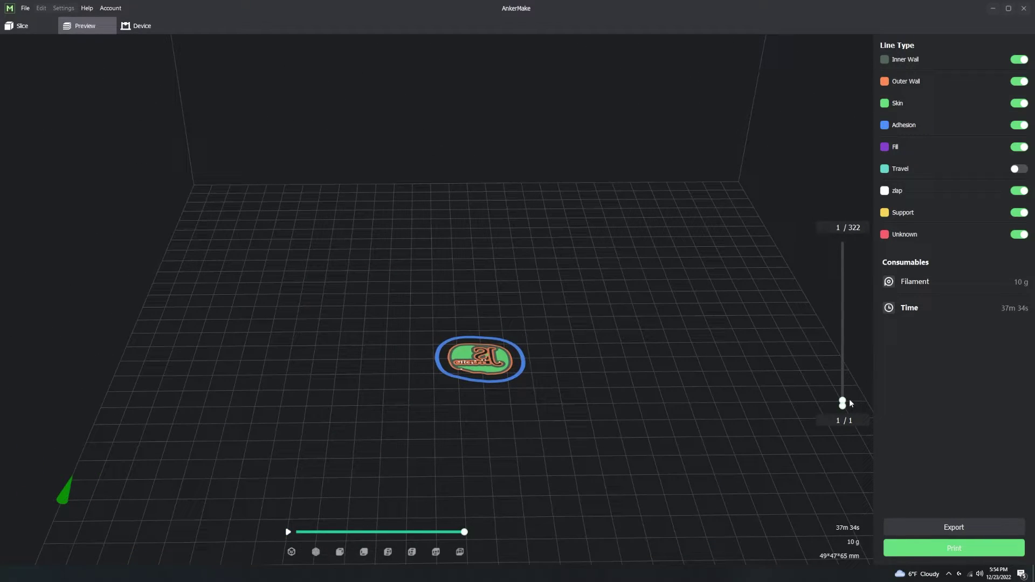
drag(843, 403, 829, 260)
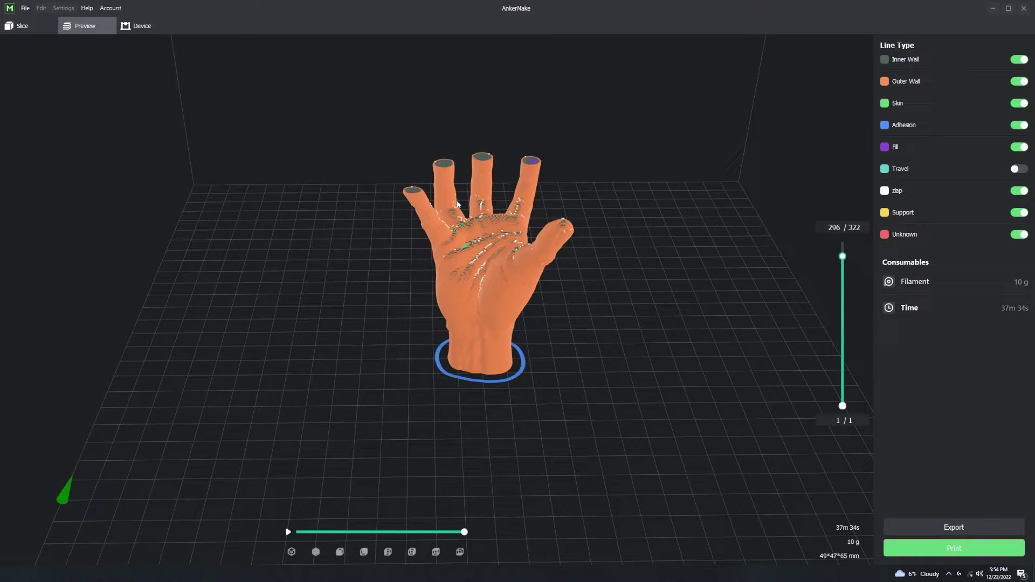
Return to the slicing parameters, collapse Top / Bottom and expand the Infill settings
click(20, 26)
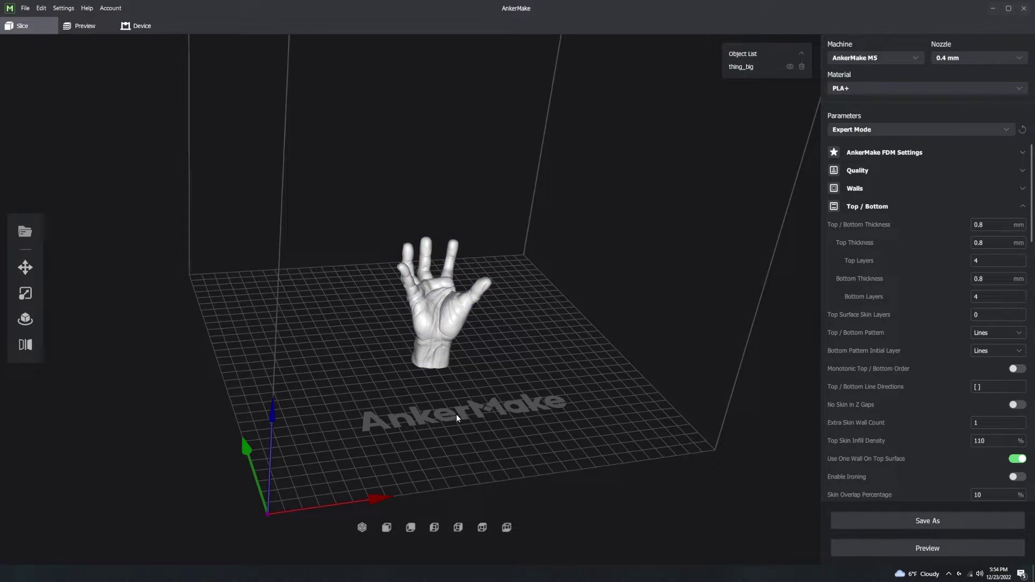
click(871, 208)
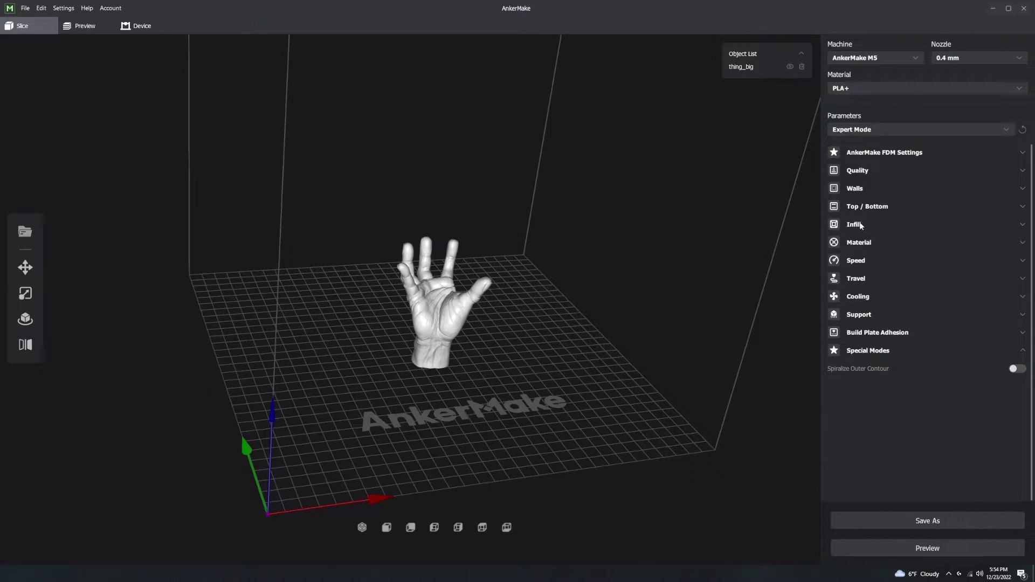
click(863, 226)
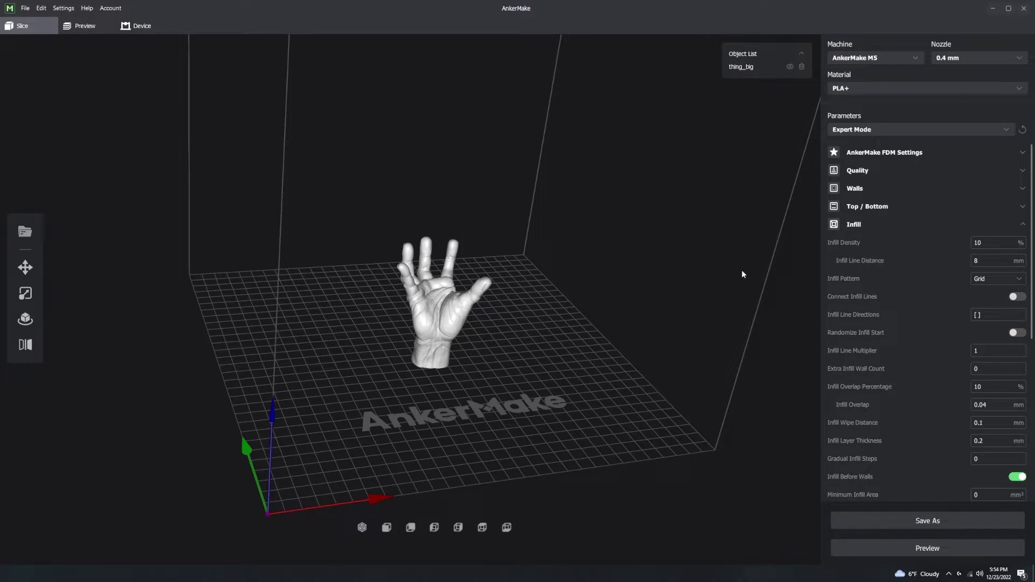
Try an infill density of 100 %, settle on 15 % and slice the hand
click(982, 246)
text(0)
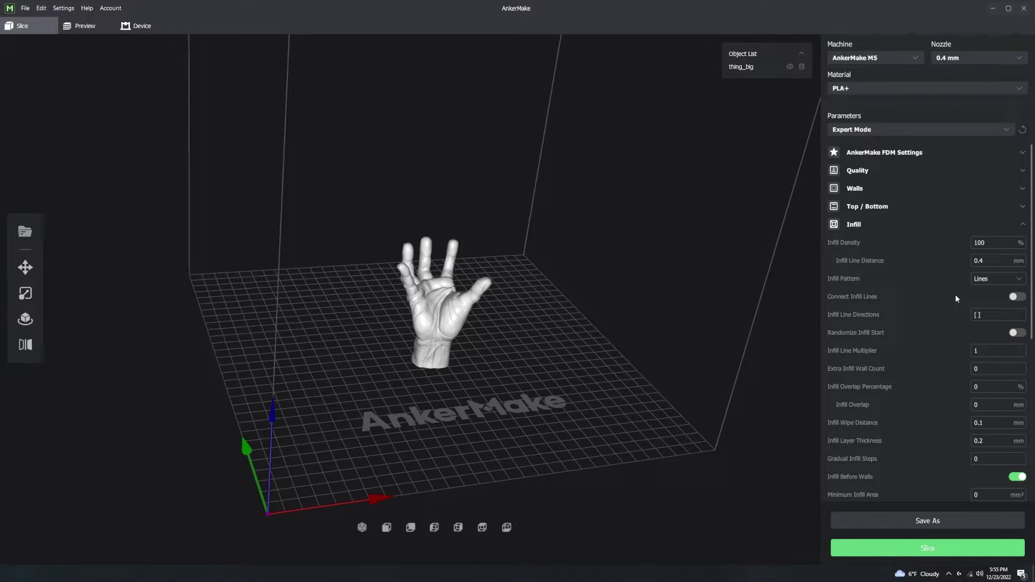
key(BackSpace)
key(BackSpace)
text(5)
click(920, 549)
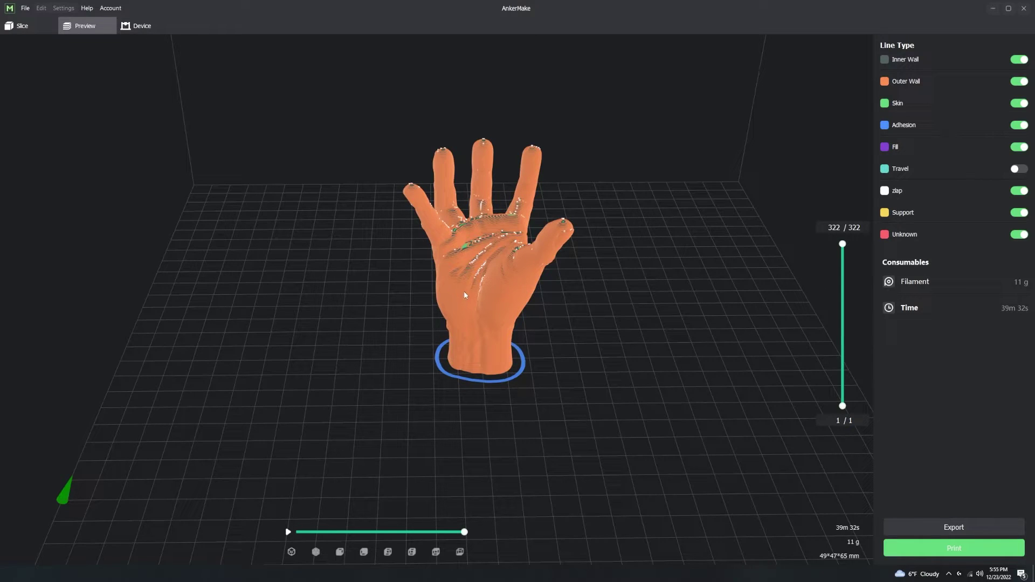
Limit the sliced preview to layer 136 and examine the grid infill from a higher angle
drag(842, 244, 818, 335)
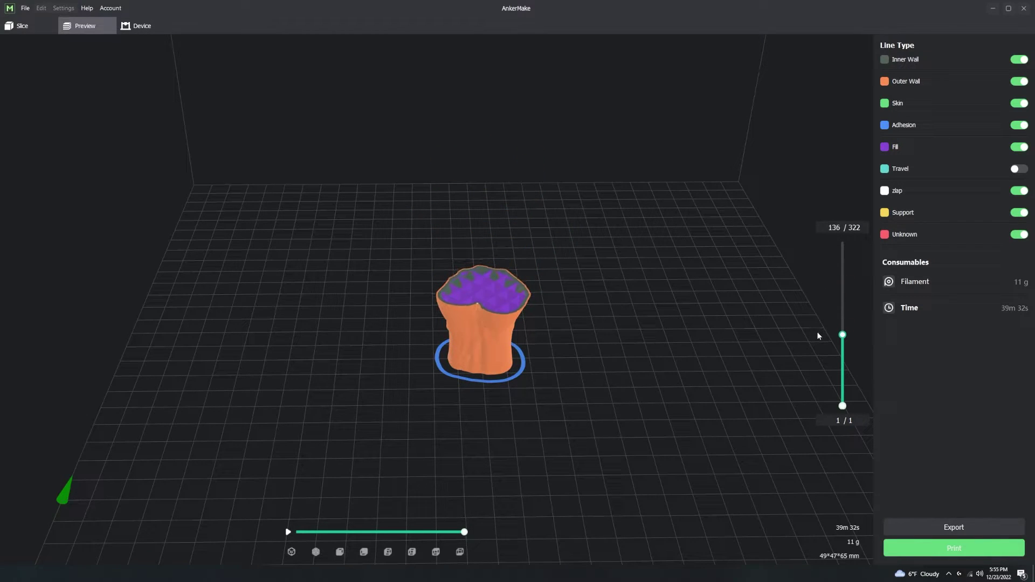
scroll(563, 266, up, 5)
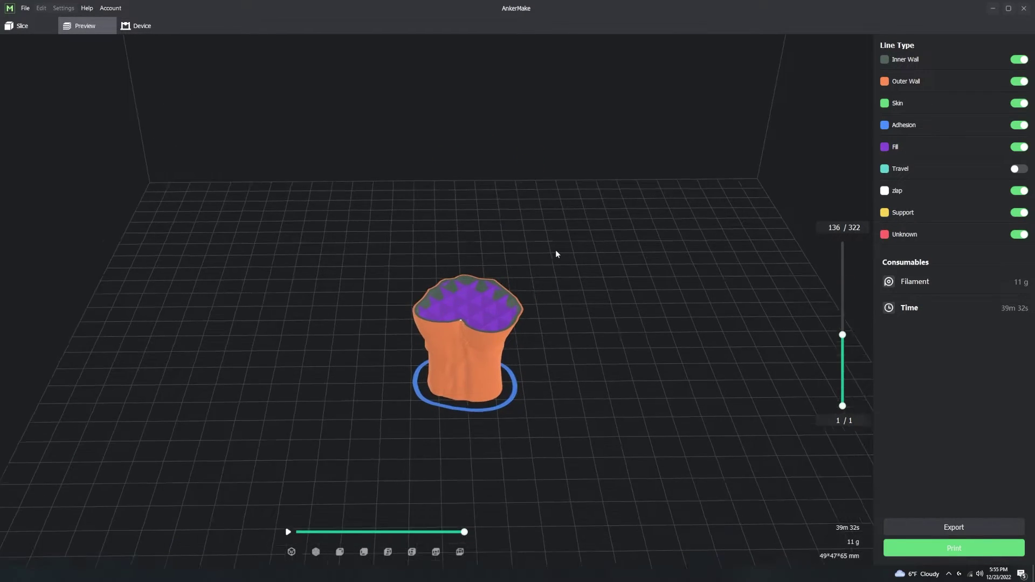
right_drag(557, 258, 559, 275)
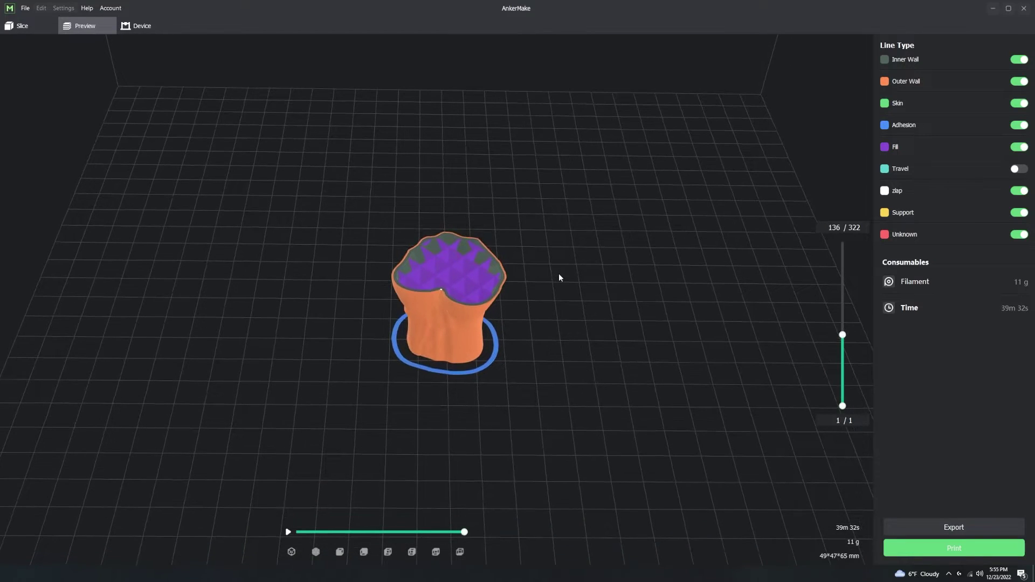
Change the infill pattern to Quarter Cubic, slice the hand again and inspect the infill at layer 170
click(44, 24)
click(1012, 281)
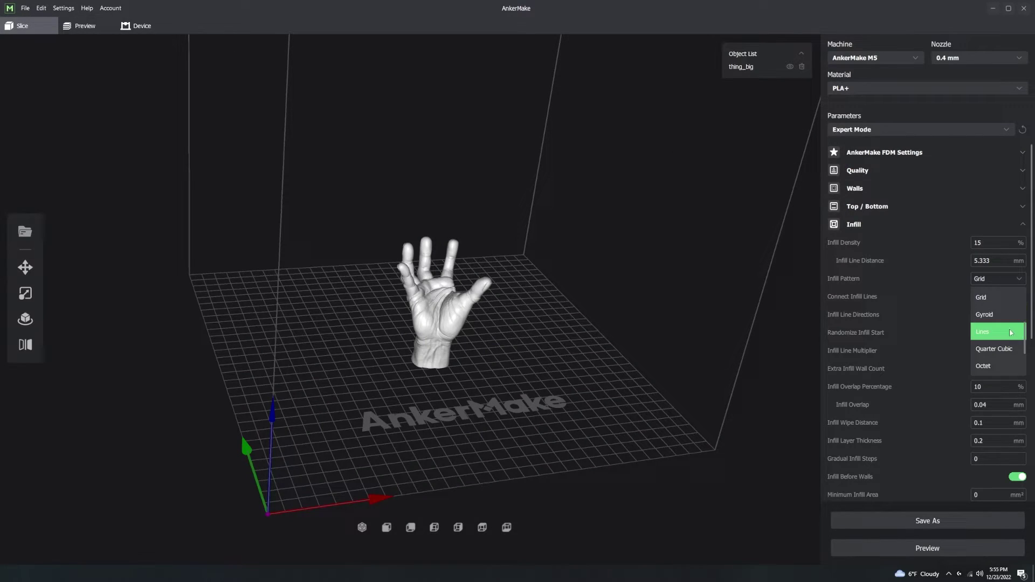
click(1002, 349)
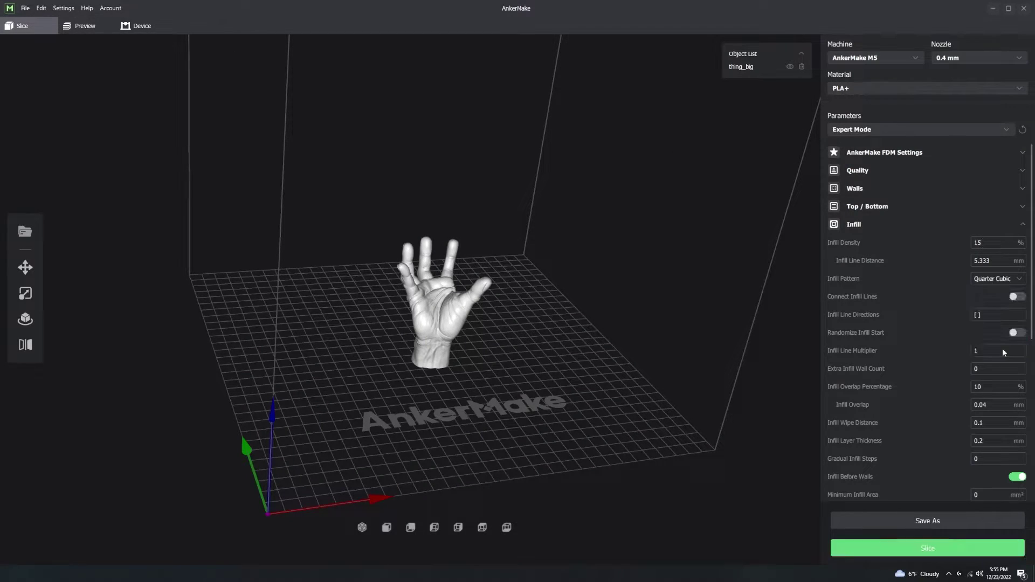
click(906, 550)
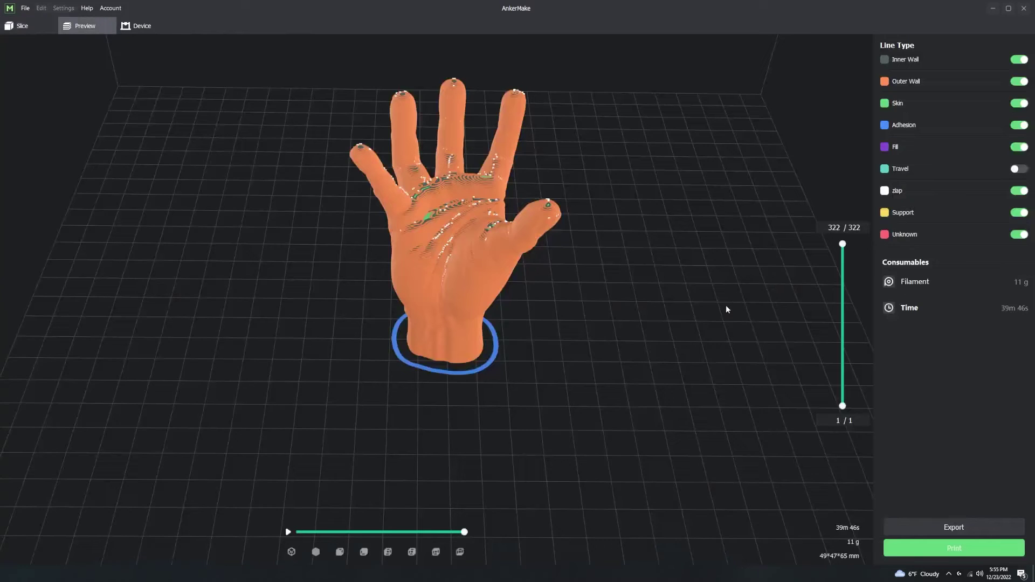
drag(842, 244, 829, 318)
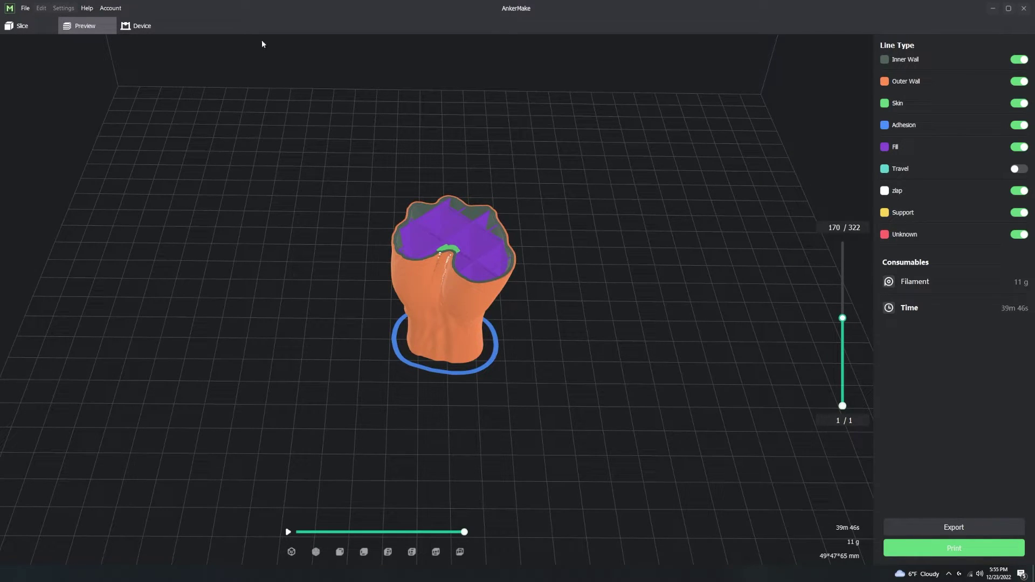
Set the infill pattern to Gyroid, slice the hand again and inspect the infill at layer 192
click(29, 30)
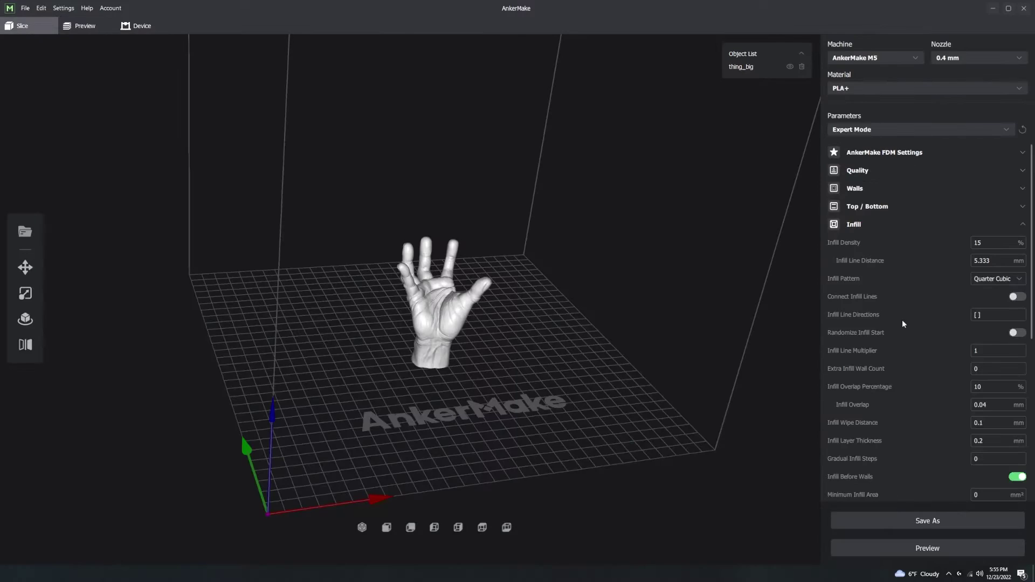
click(994, 281)
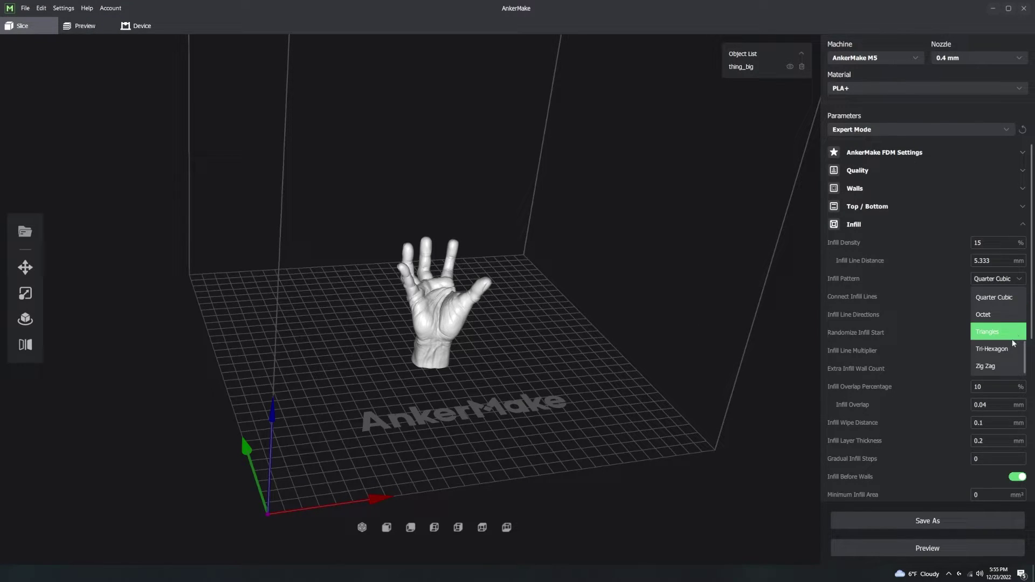
scroll(997, 356, up, 5)
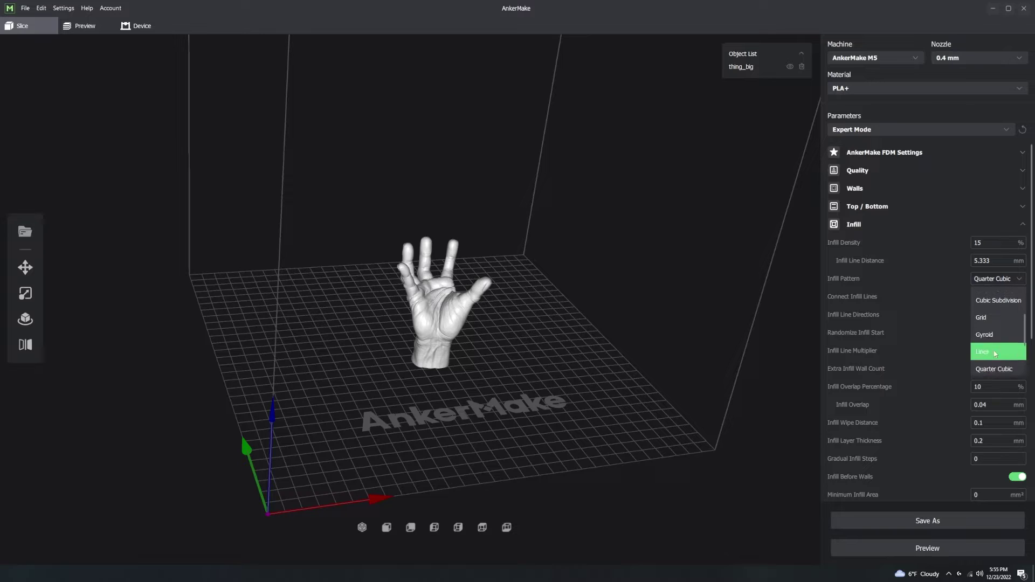
click(987, 334)
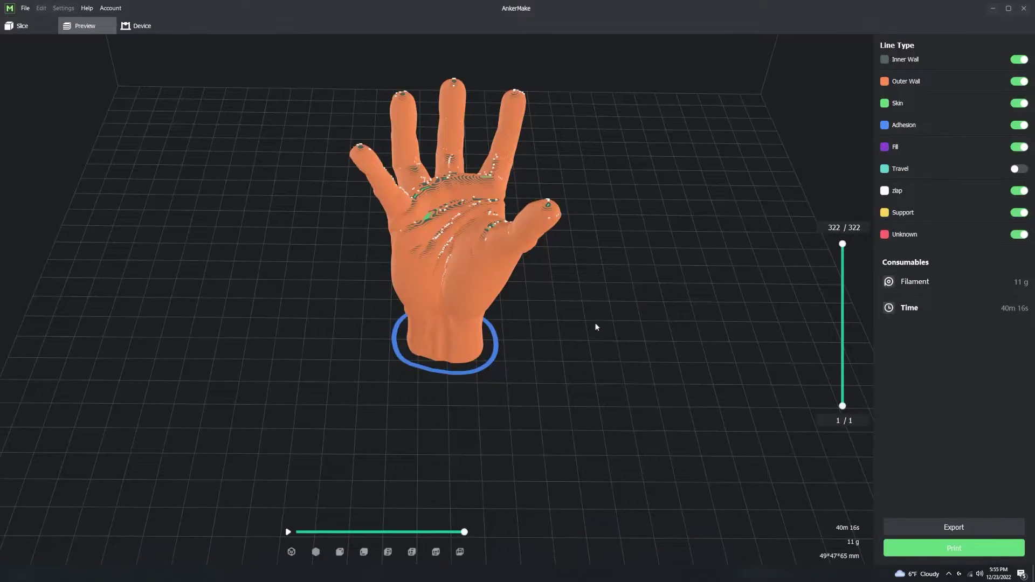
drag(843, 245, 823, 308)
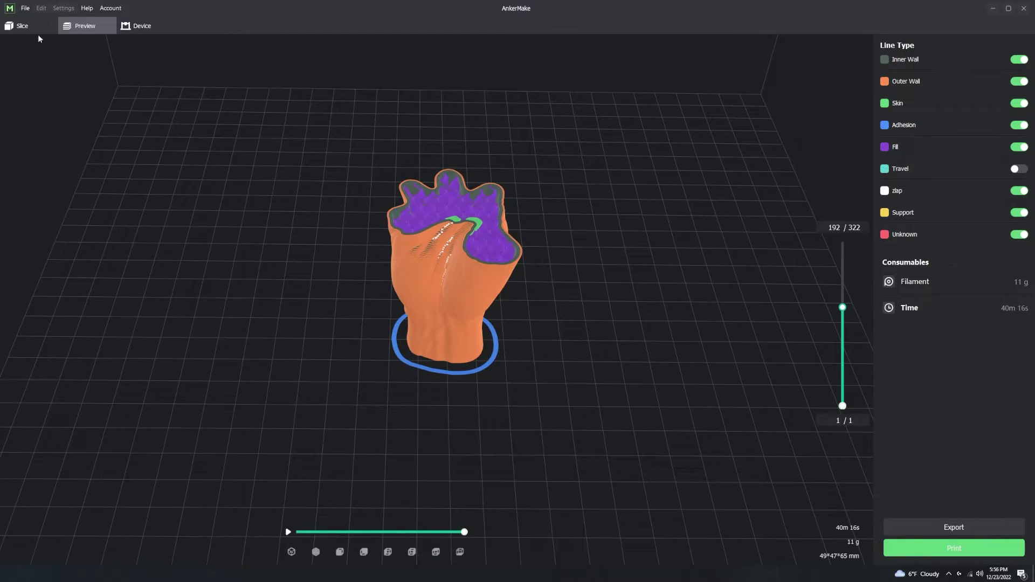
Go back to the Infill parameters and review all available infill patterns, from Concentric to Zig Zag, keeping Gyroid selected
click(27, 25)
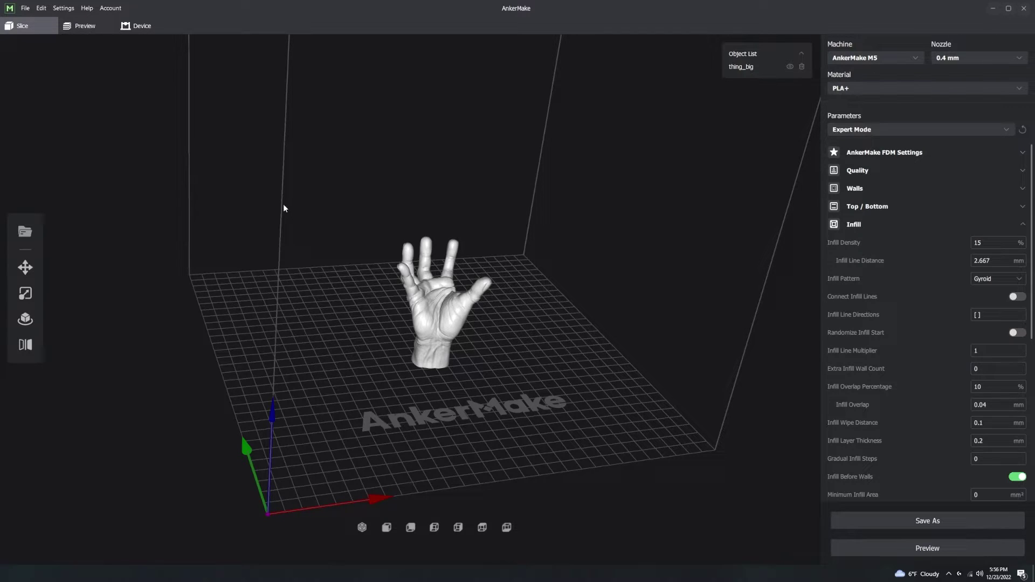
click(977, 287)
scroll(997, 329, down, 2)
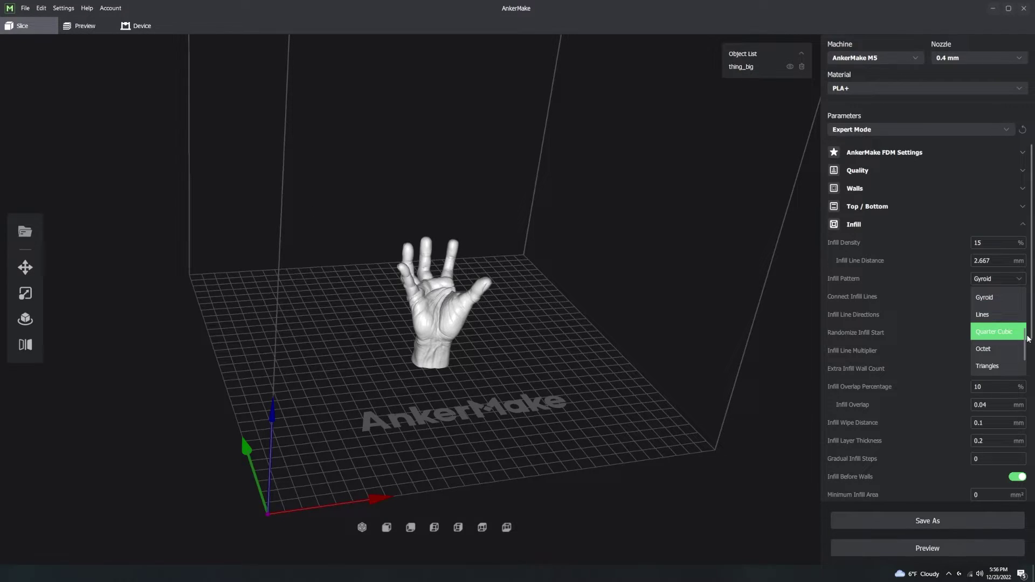
scroll(1021, 323, up, 3)
scroll(1017, 313, up, 3)
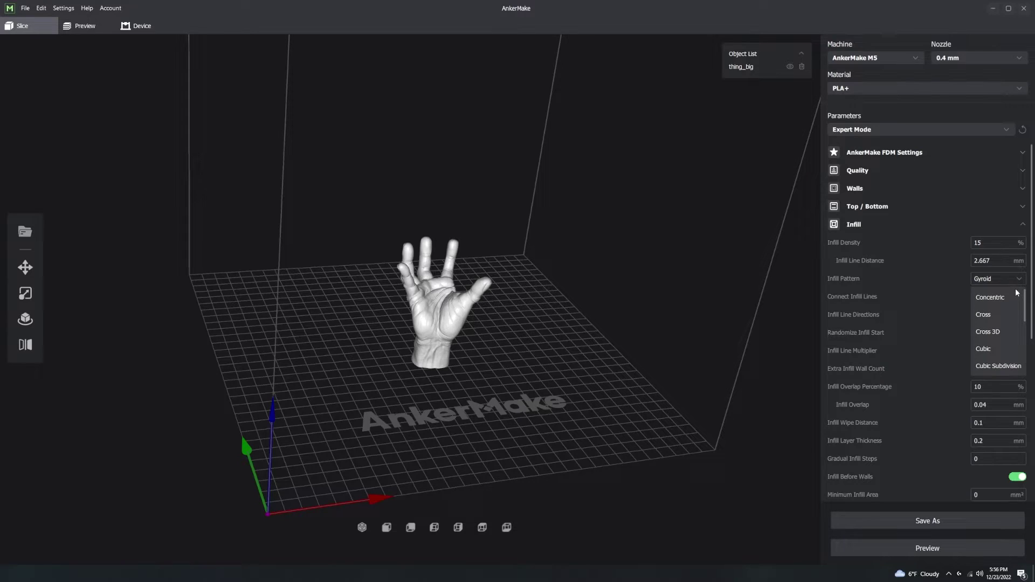
scroll(1016, 305, down, 10)
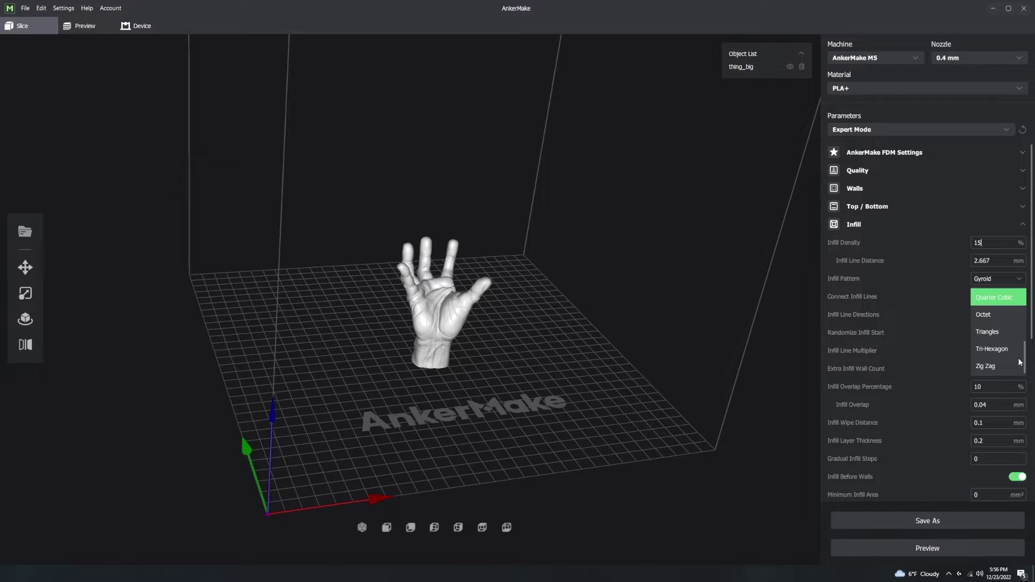
scroll(1019, 345, up, 10)
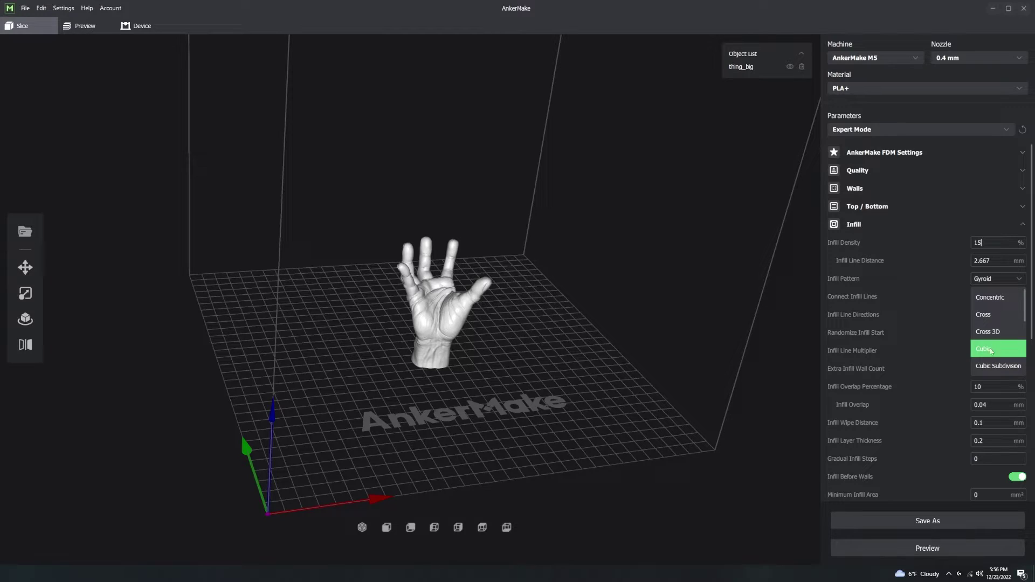
click(999, 281)
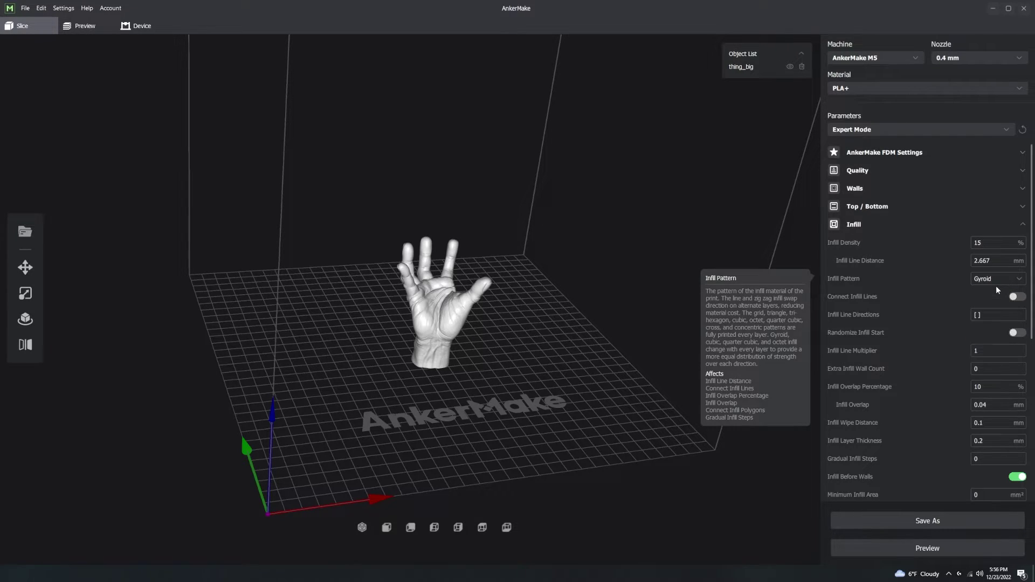
Collapse the Infill parameters and review the Material settings, including the printing and build plate temperatures and the flow values
click(863, 227)
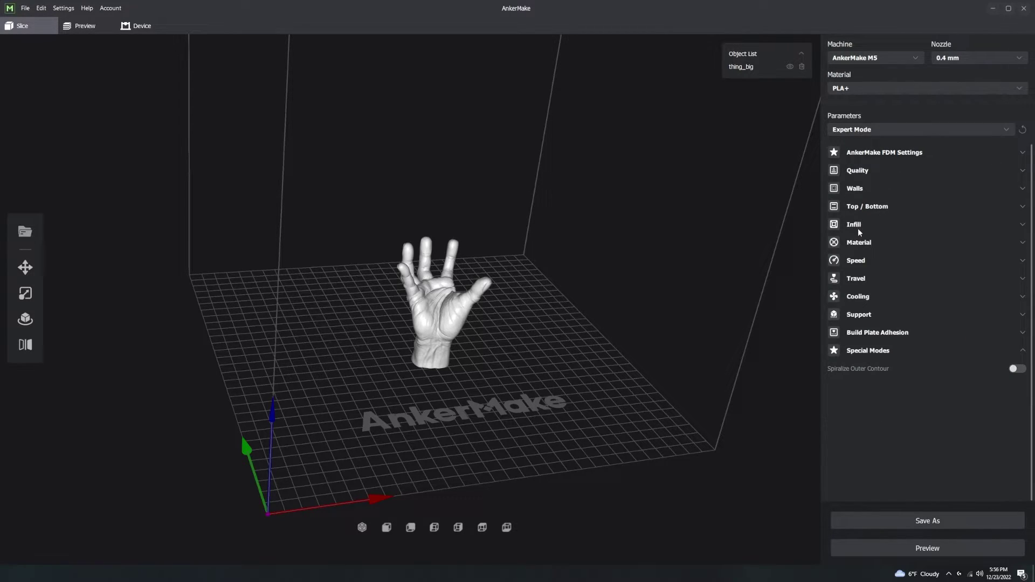
click(873, 246)
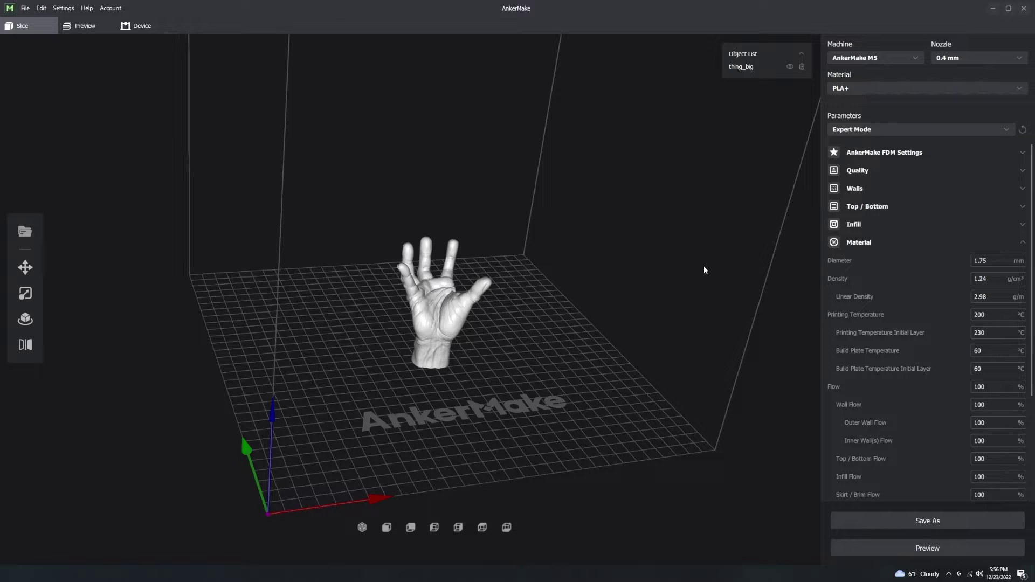
scroll(927, 410, down, 3)
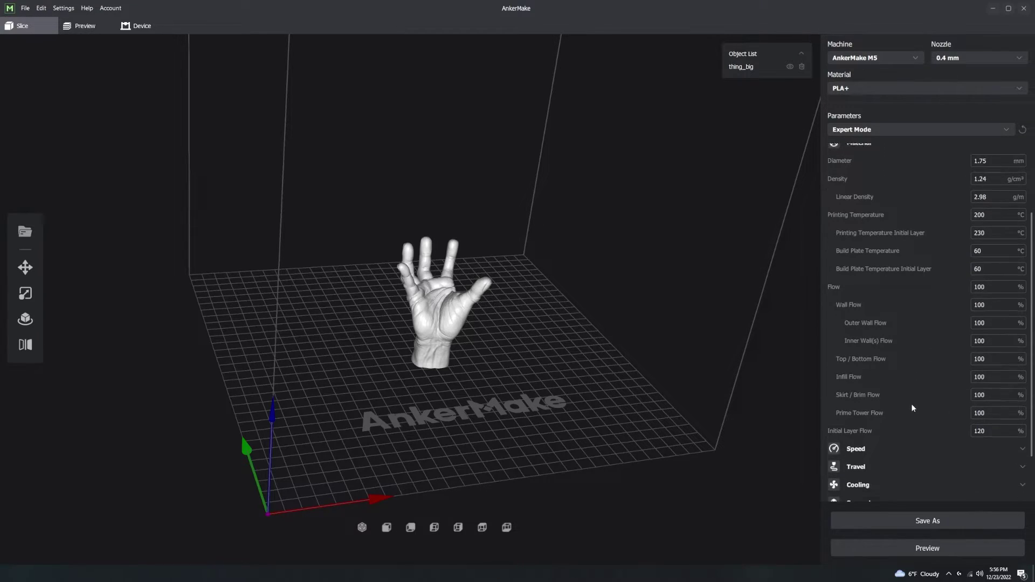
scroll(906, 396, up, 1)
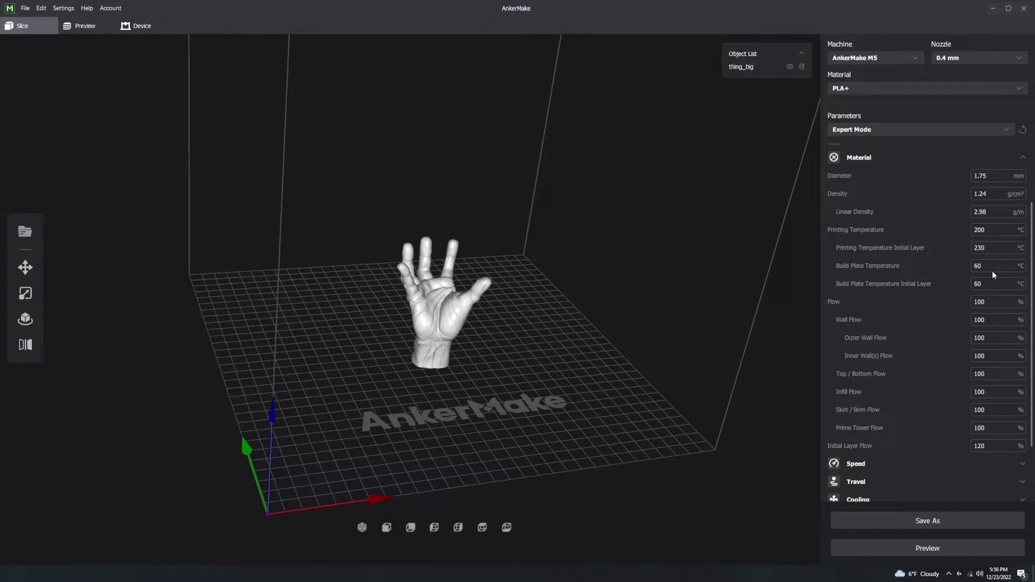
mouse_move(993, 272)
mouse_move(997, 235)
Collapse the Material parameters and review the Speed settings, including Travel Speed and Print Speed
click(867, 157)
click(866, 261)
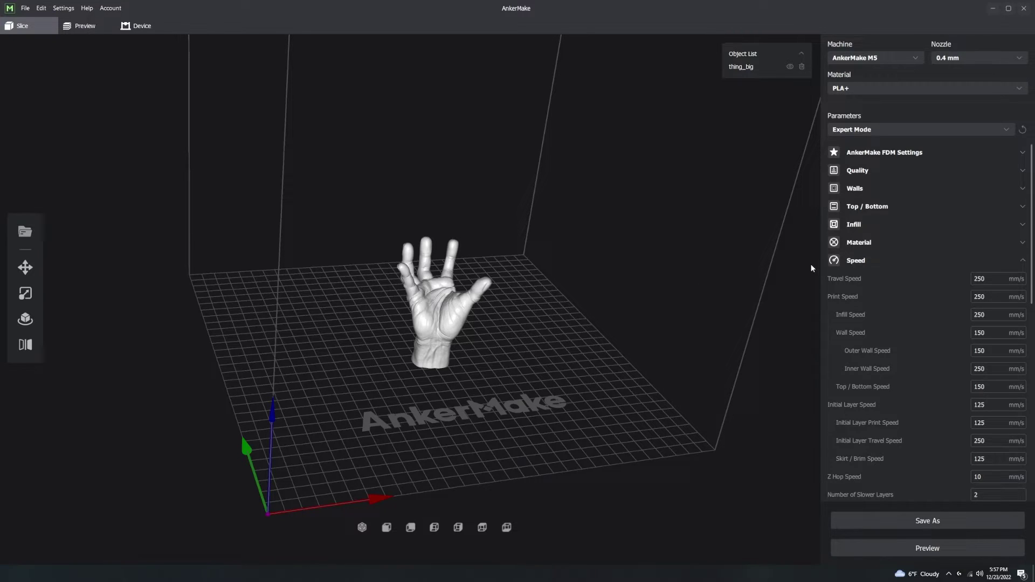
mouse_move(960, 297)
mouse_move(885, 270)
Collapse the Speed parameters and expand the Travel settings
click(860, 261)
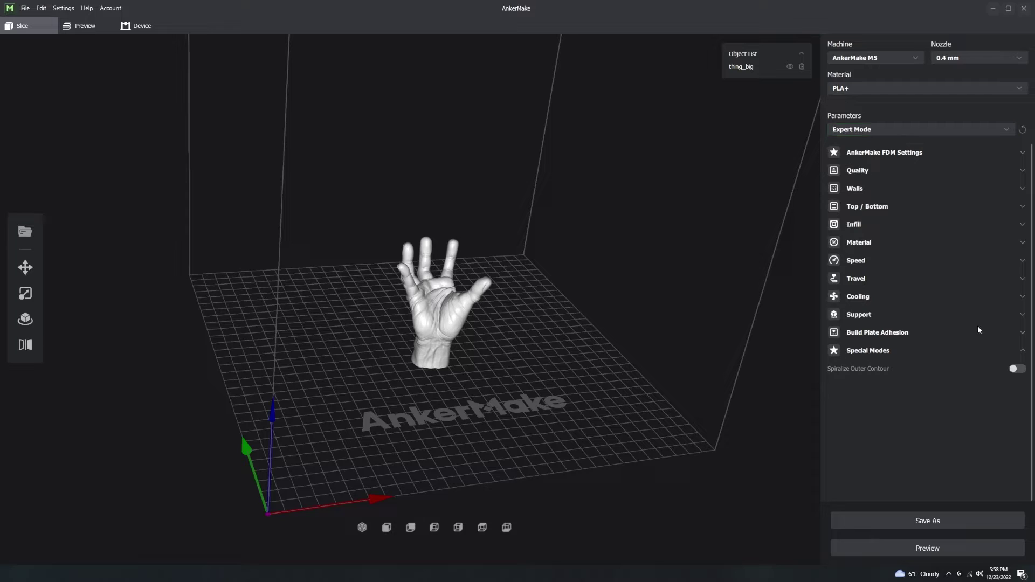
click(859, 280)
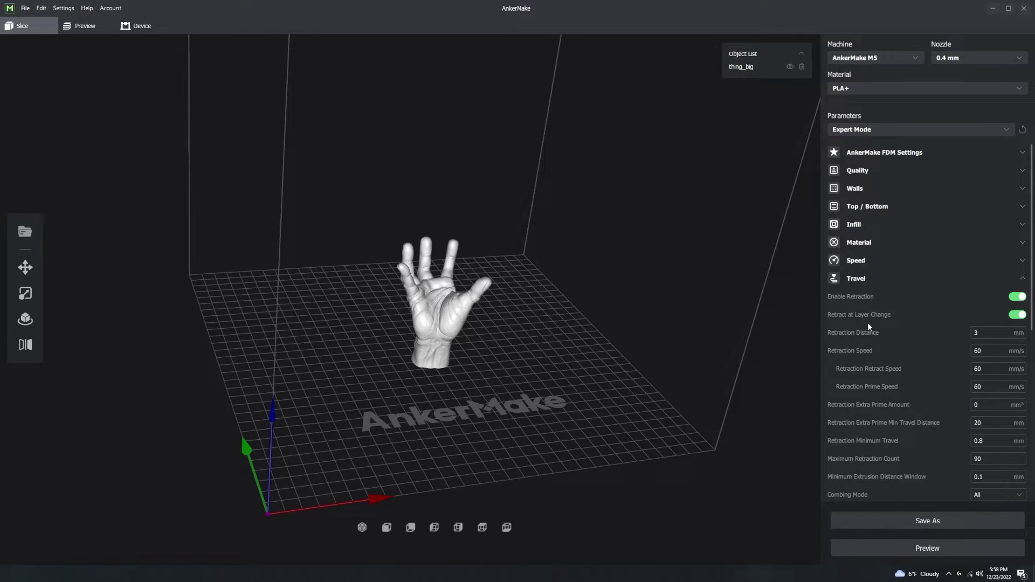
Review the Travel retraction settings and inspect the hand model's fingers up close from the front and isometric views
scroll(878, 322, down, 1)
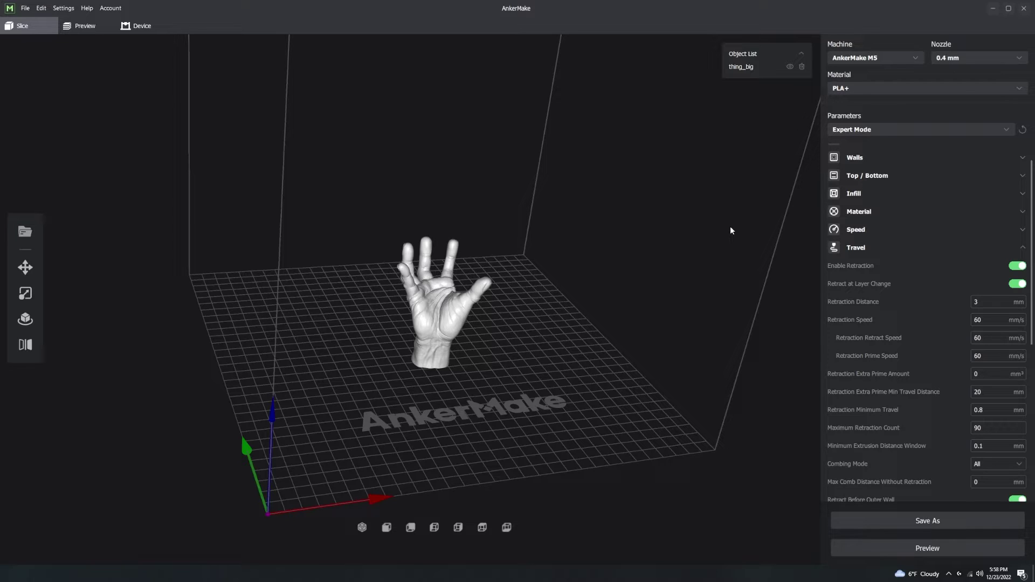
scroll(519, 273, up, 5)
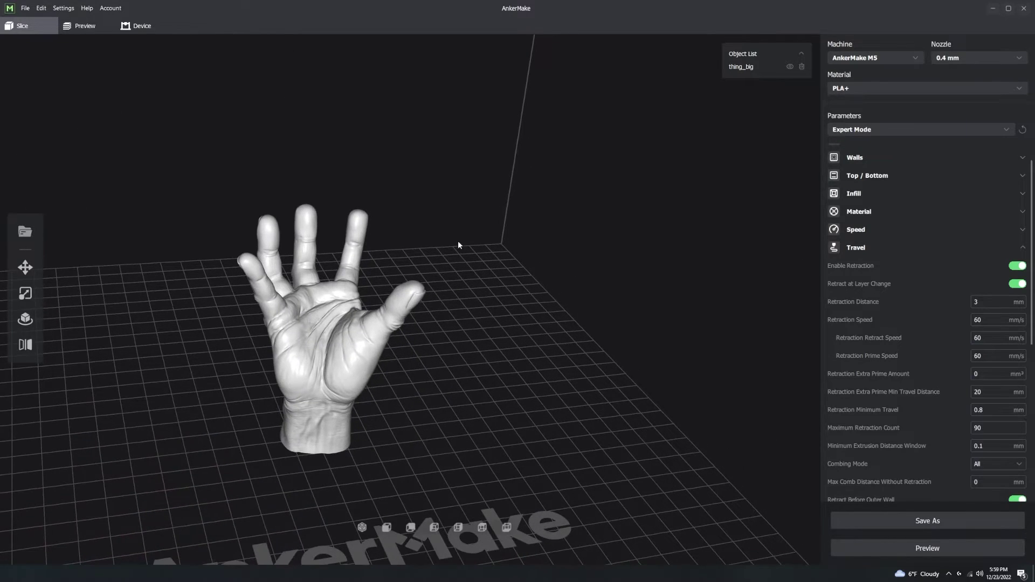
drag(456, 242, 365, 493)
click(387, 528)
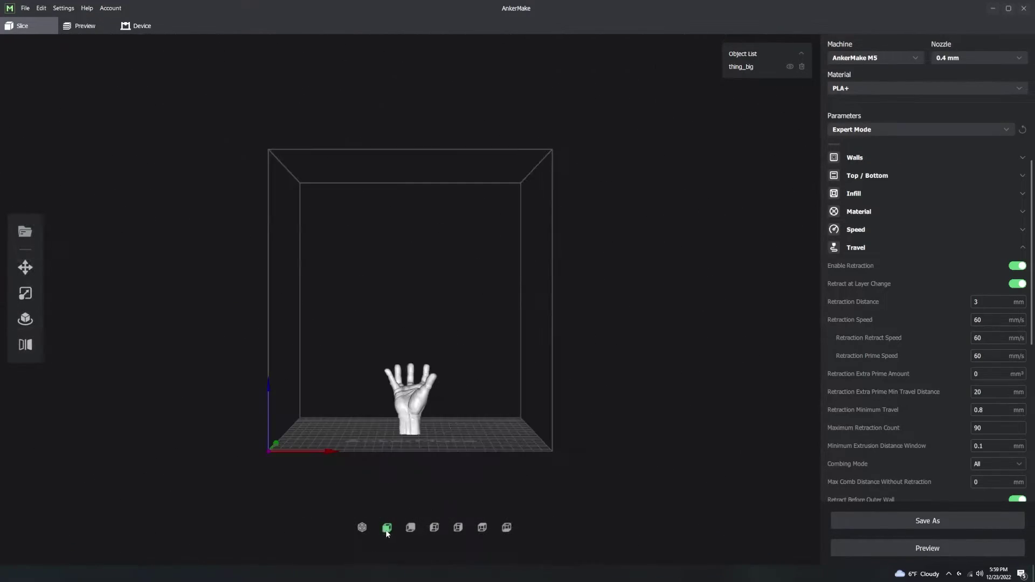
click(362, 527)
scroll(475, 390, up, 5)
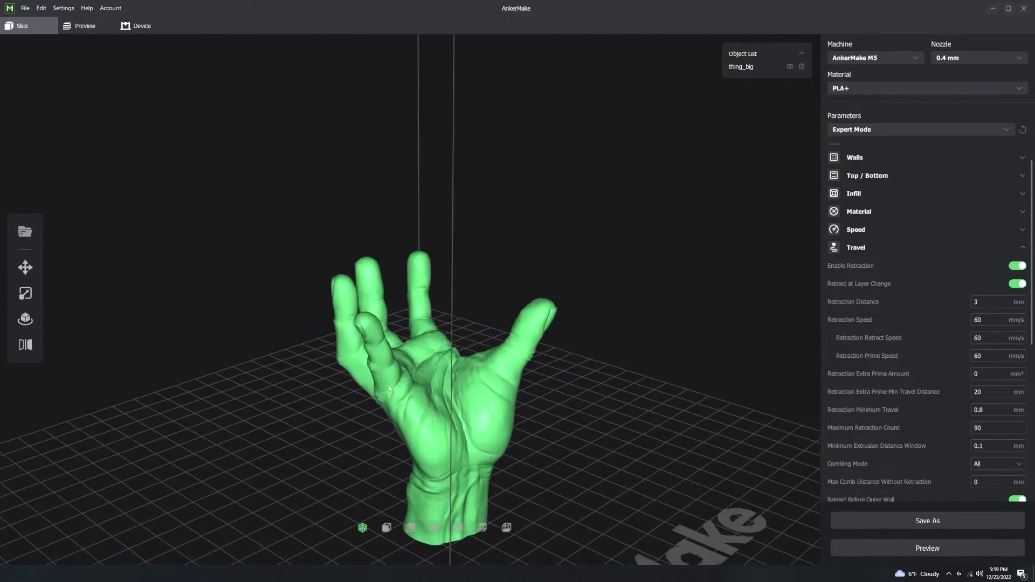
drag(288, 429, 338, 477)
click(422, 289)
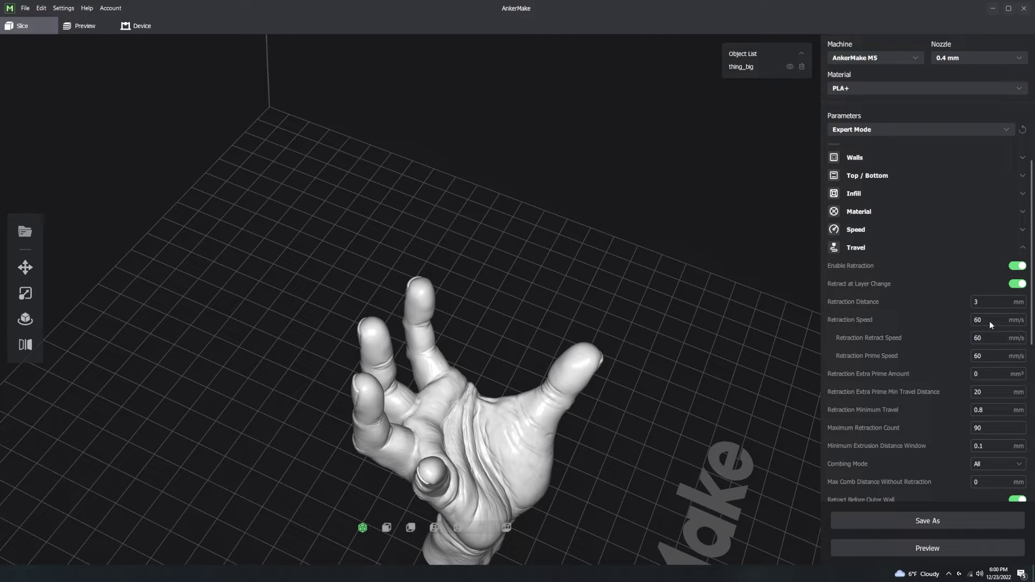
Examine the remaining Travel parameters, including Retraction Distance, Retraction Extra Prime Amount and Combing Mode
scroll(991, 341, down, 3)
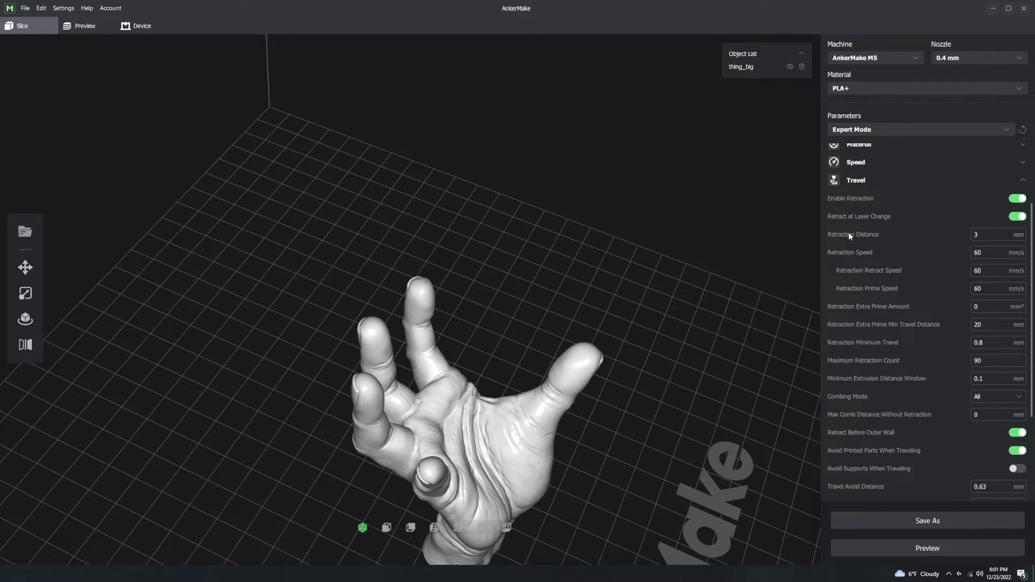
mouse_move(872, 233)
click(987, 309)
mouse_move(935, 243)
mouse_move(994, 395)
Preview the sliced hand up to layer 222 to examine the separated fingers, and return to the slicing view
click(904, 554)
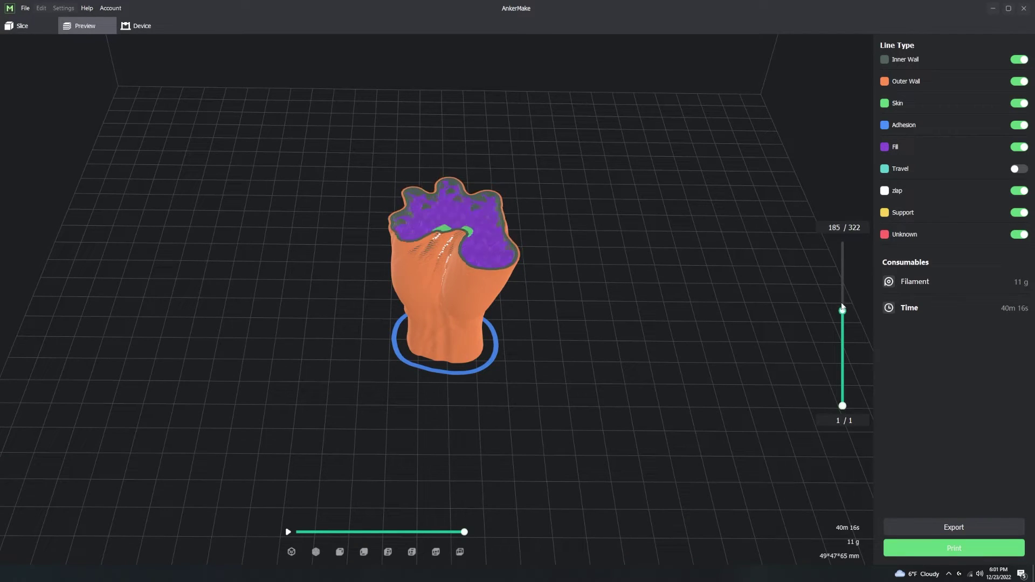
drag(842, 309, 842, 293)
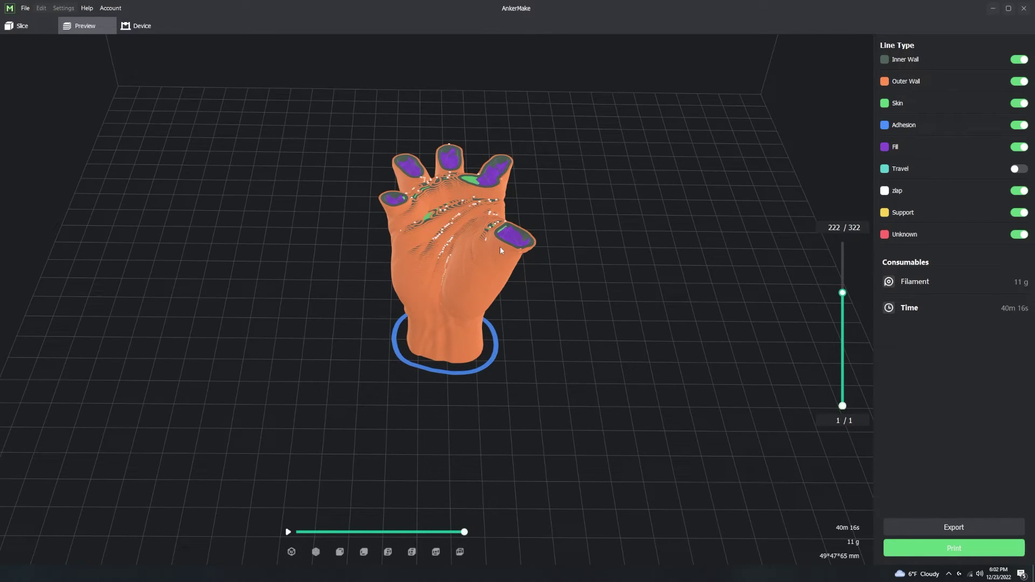
click(17, 26)
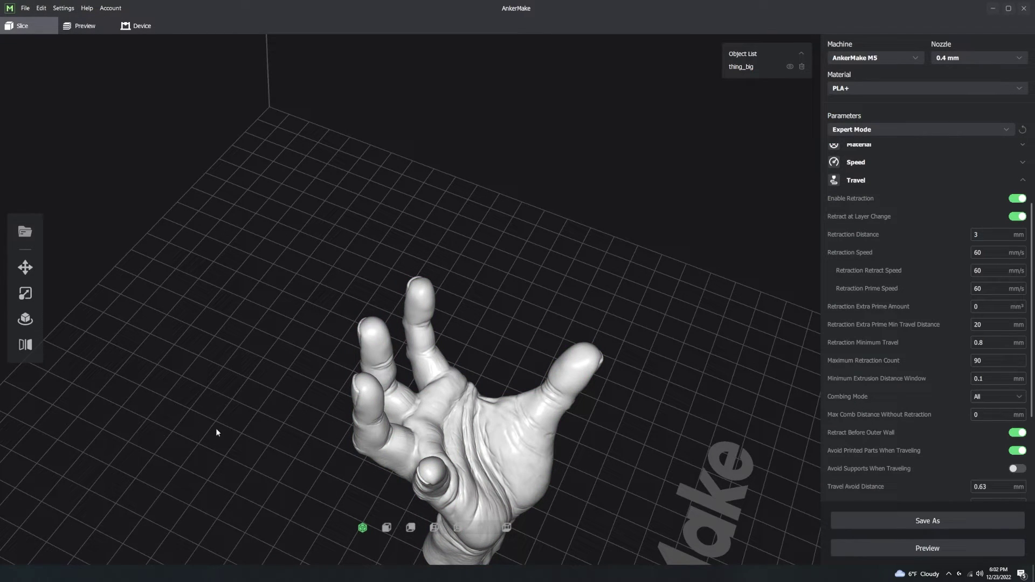
Collapse the Travel parameters and review the Cooling settings, including Fan Speed
click(864, 179)
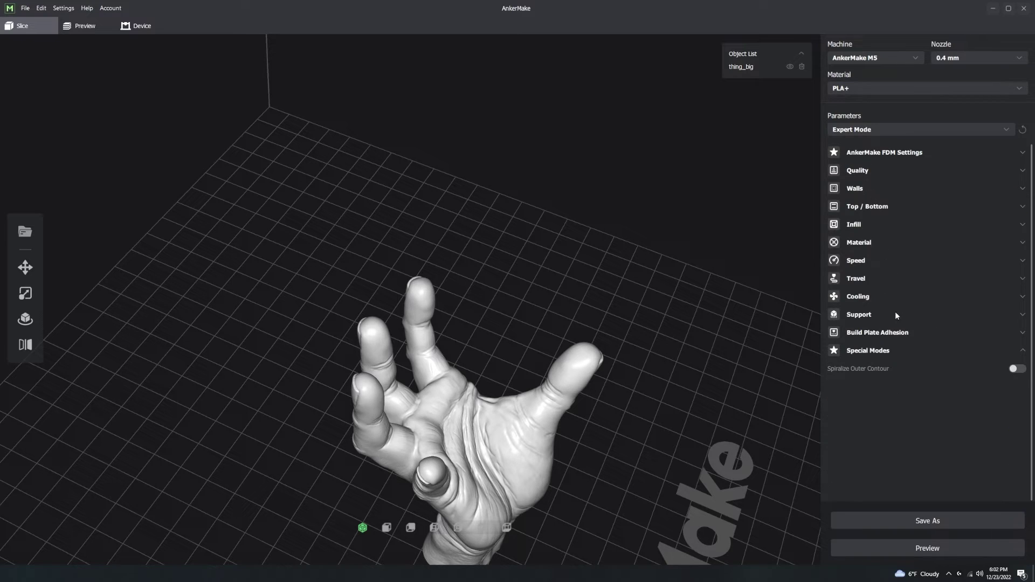
click(876, 298)
scroll(909, 387, down, 1)
scroll(911, 378, down, 2)
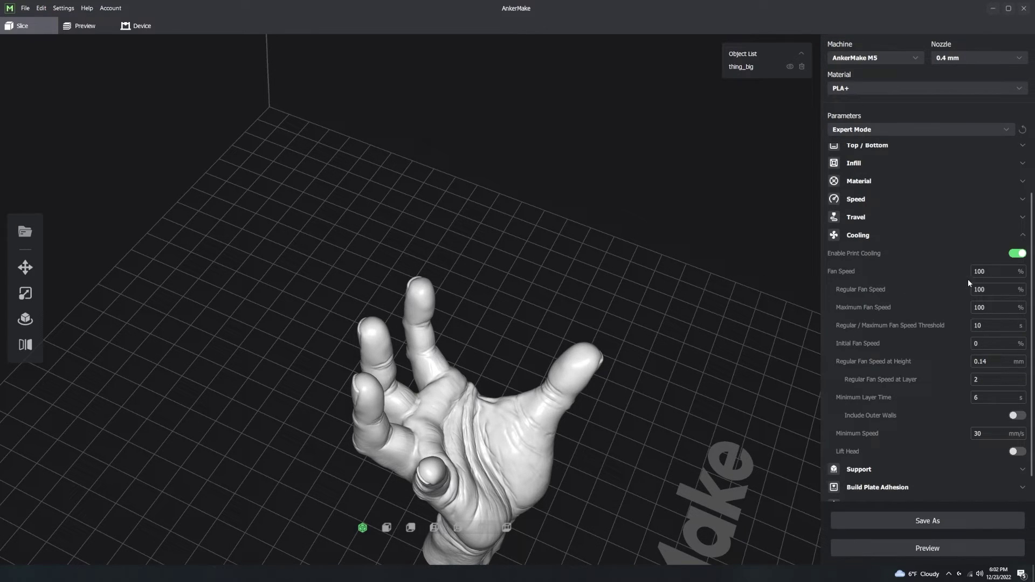
mouse_move(982, 274)
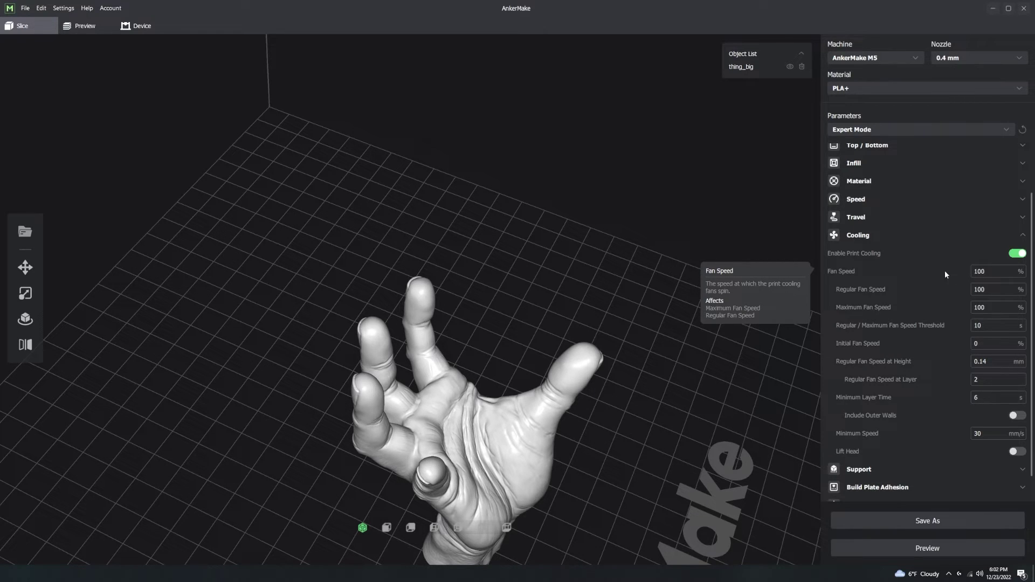
Collapse the Cooling parameters, expand the Support settings and inspect the hand model's overhangs from several angles
click(861, 236)
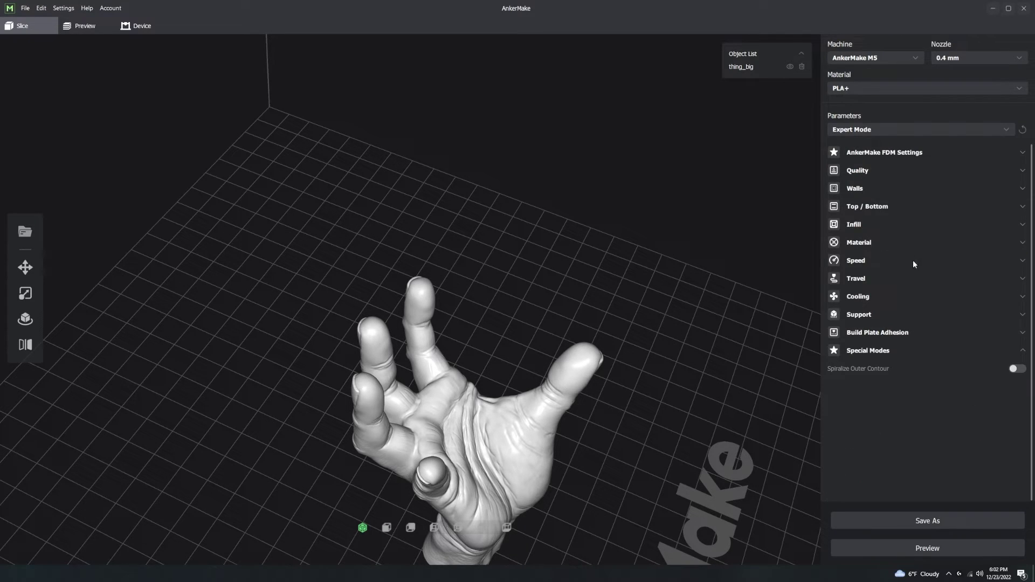
click(865, 317)
right_drag(707, 279, 677, 412)
right_drag(661, 465, 600, 277)
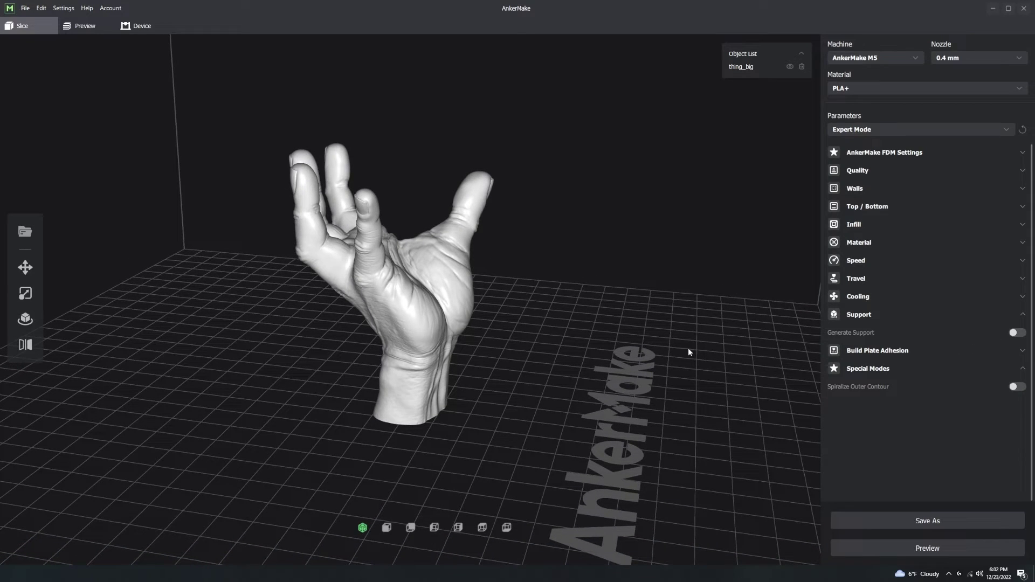
Preview the sliced hand with support generation off and examine its overhanging fingers from different angles
click(923, 549)
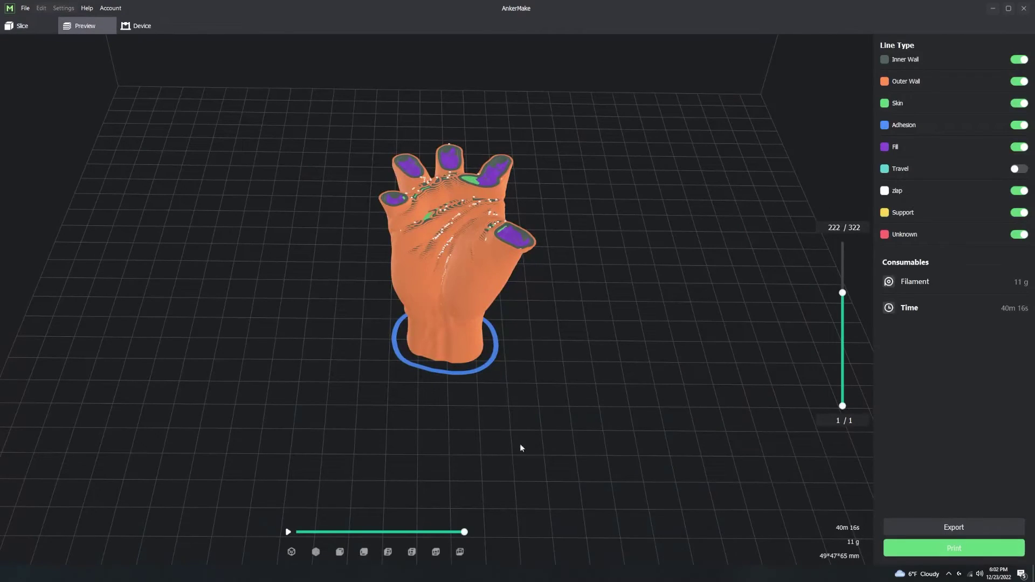
right_drag(310, 434, 425, 308)
click(290, 553)
right_drag(414, 303, 436, 266)
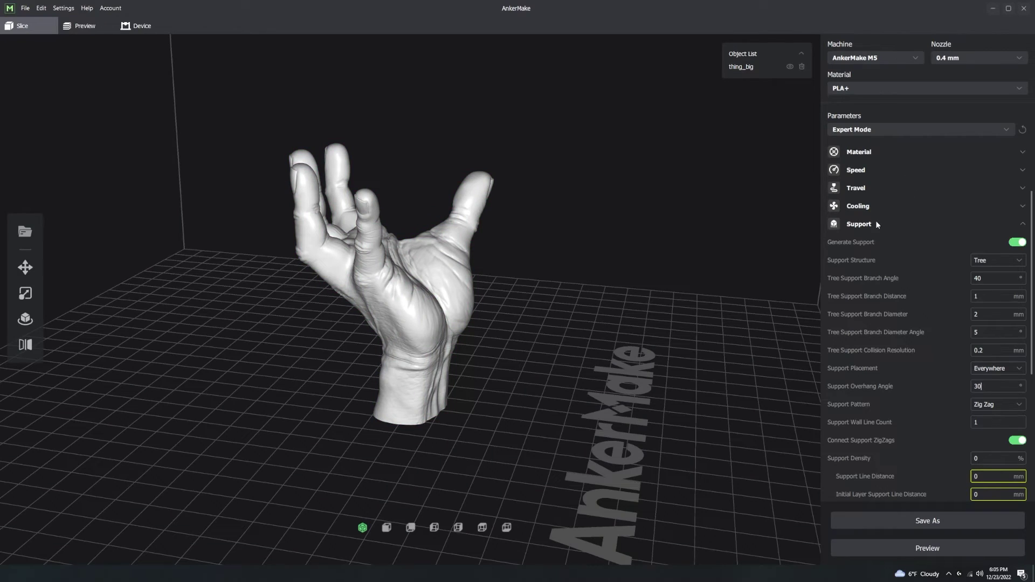
Collapse the Support parameters, expand Build Plate Adhesion and review the available adhesion types, keeping Skirt selected
click(875, 224)
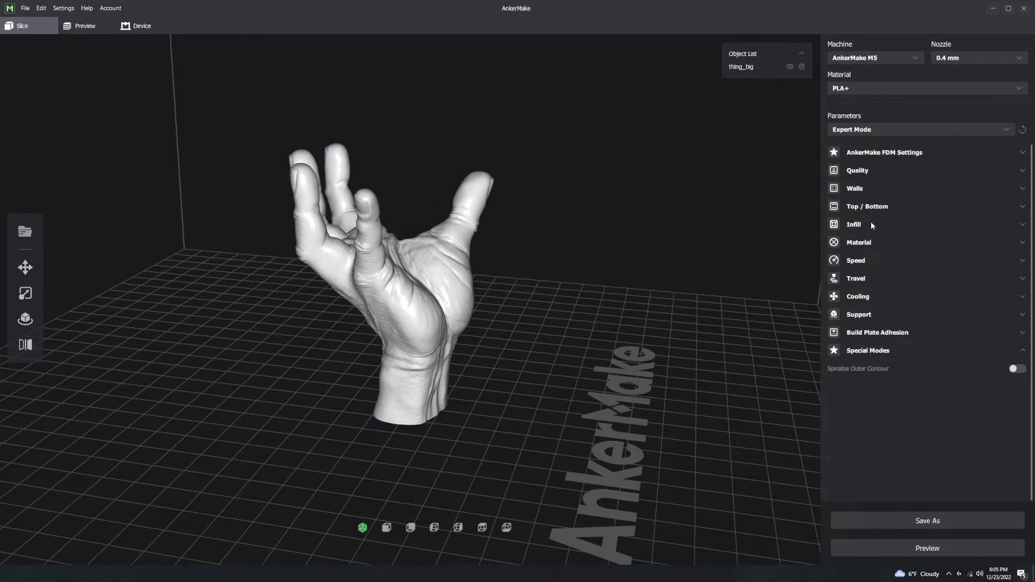
click(875, 334)
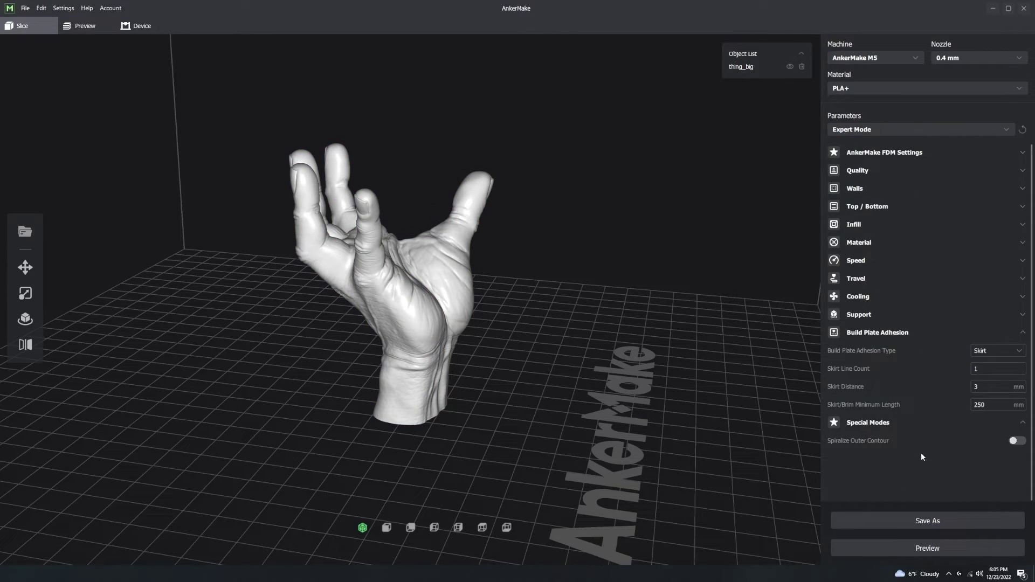
click(988, 351)
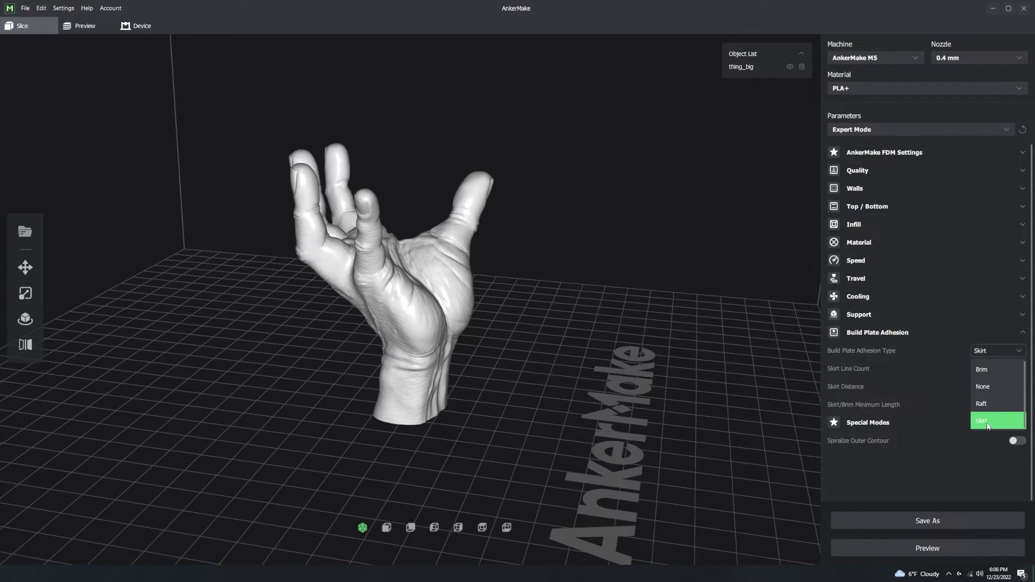
click(990, 442)
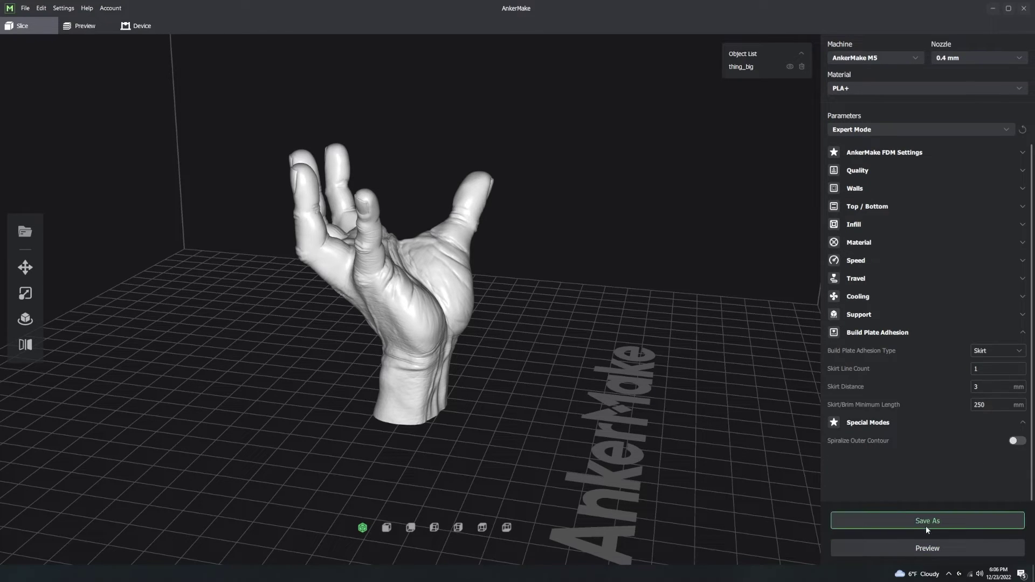
Preview the sliced hand with the Support lines hidden and the visible layers lowered to 134
click(926, 548)
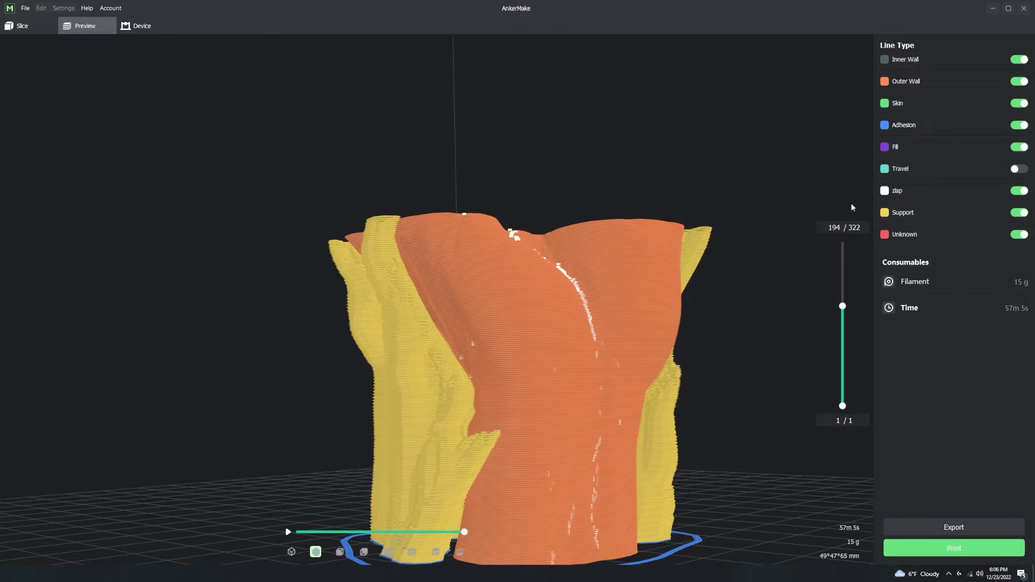
click(1016, 212)
scroll(709, 261, down, 3)
drag(580, 433, 572, 472)
drag(844, 321, 829, 346)
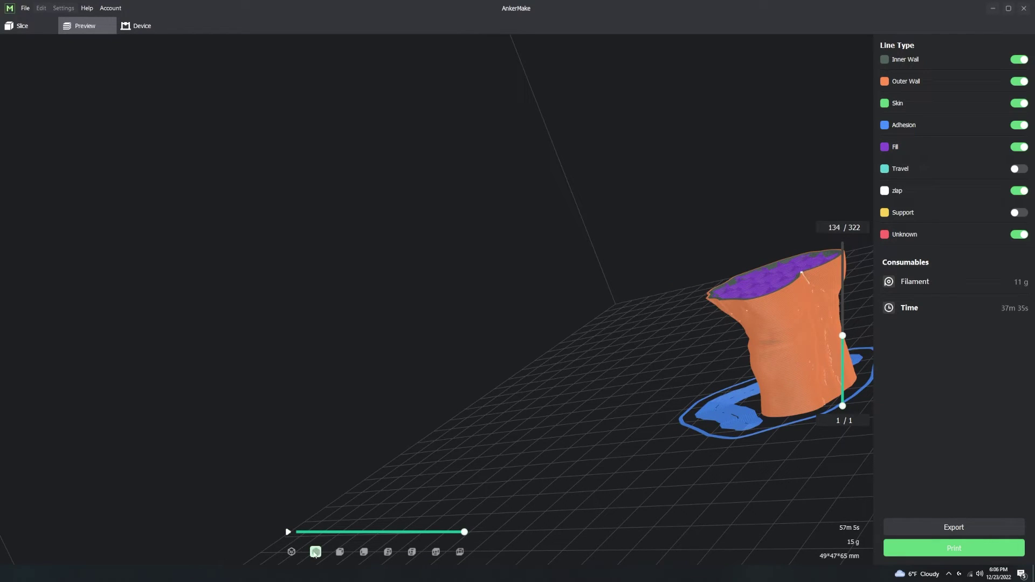
Cycle through the preset preview views and examine the sliced hand's base and skirt up close from below
click(291, 552)
click(315, 551)
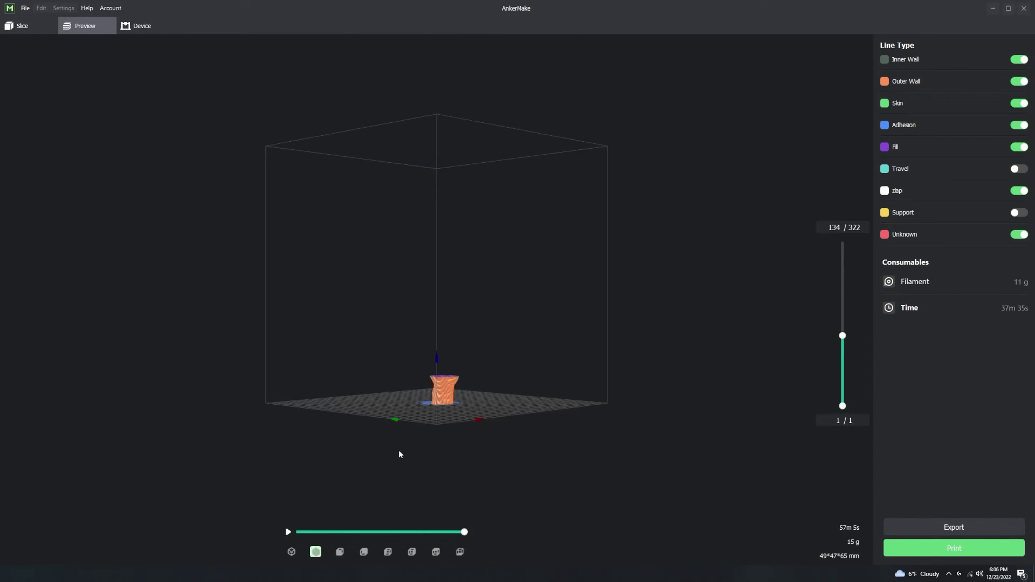
click(339, 552)
click(387, 552)
click(412, 552)
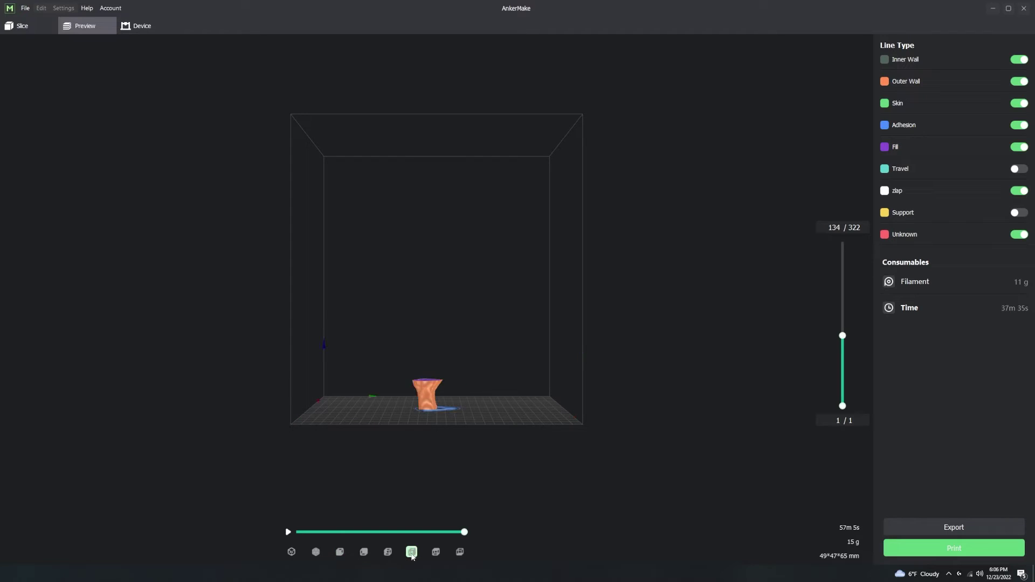
click(436, 552)
click(460, 552)
scroll(423, 337, up, 5)
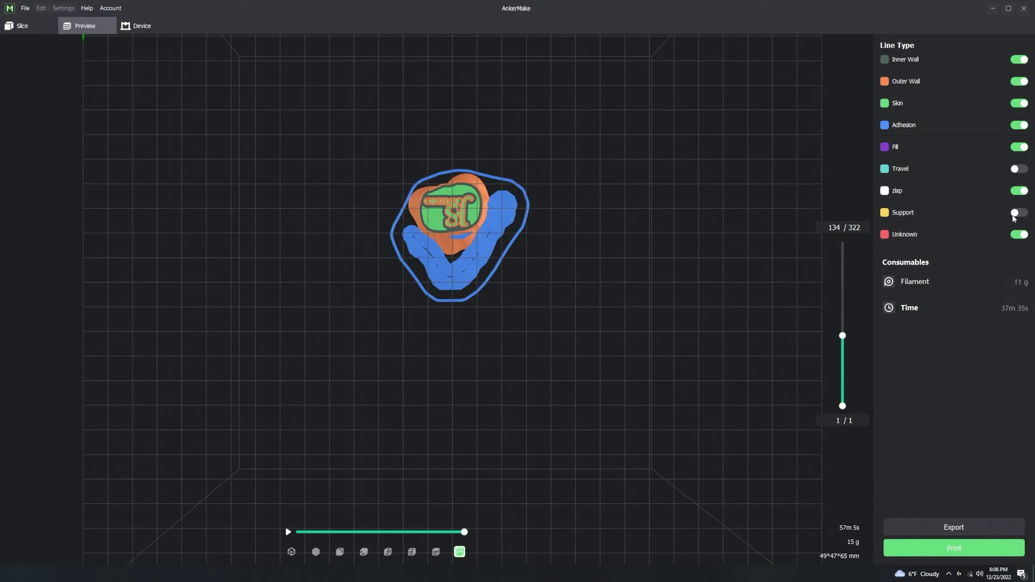
Compare the preview with and without Support lines, and hide every line type except Adhesion
click(1024, 213)
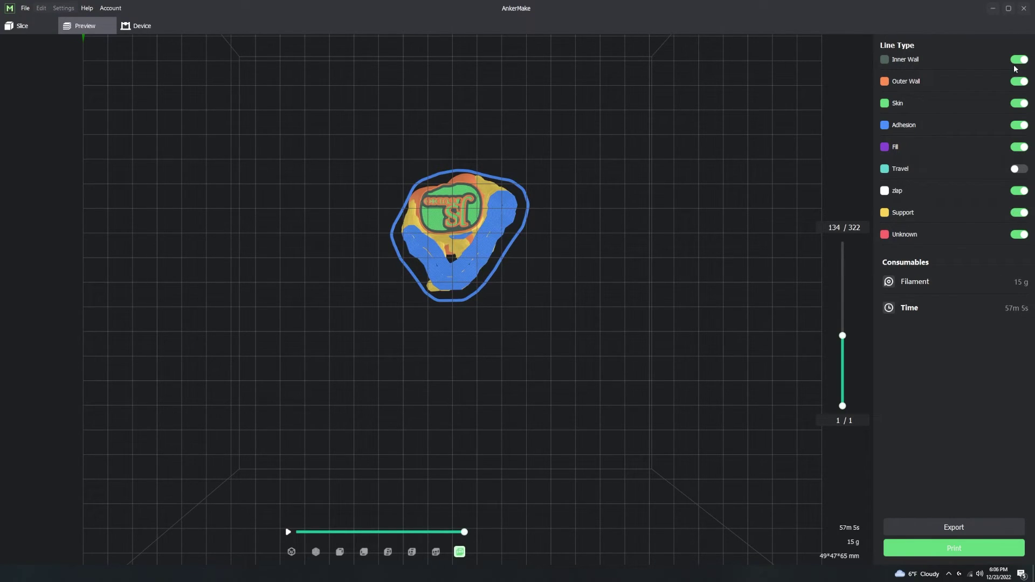
click(1025, 212)
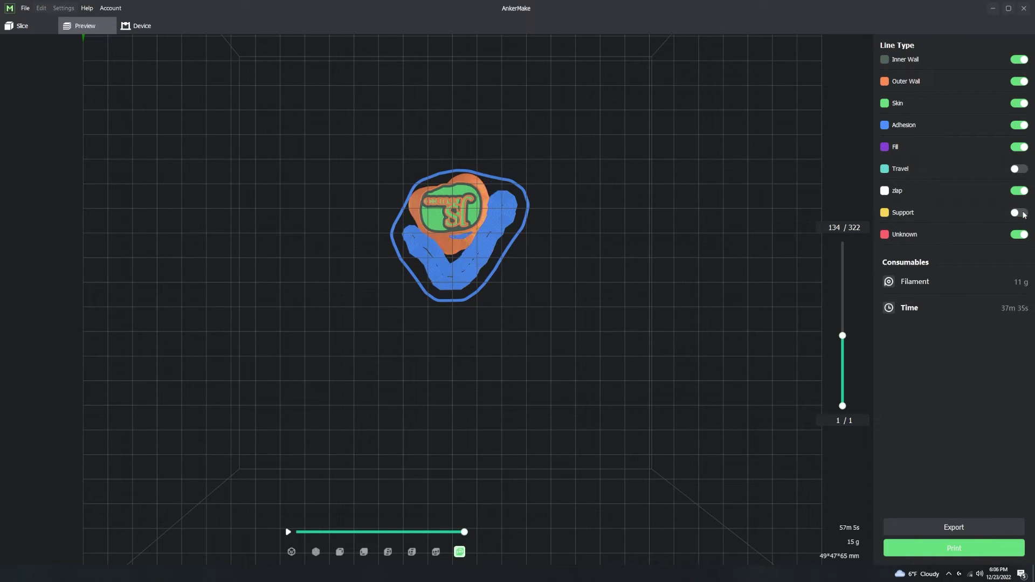
click(1019, 147)
click(1019, 103)
click(1019, 81)
click(1019, 60)
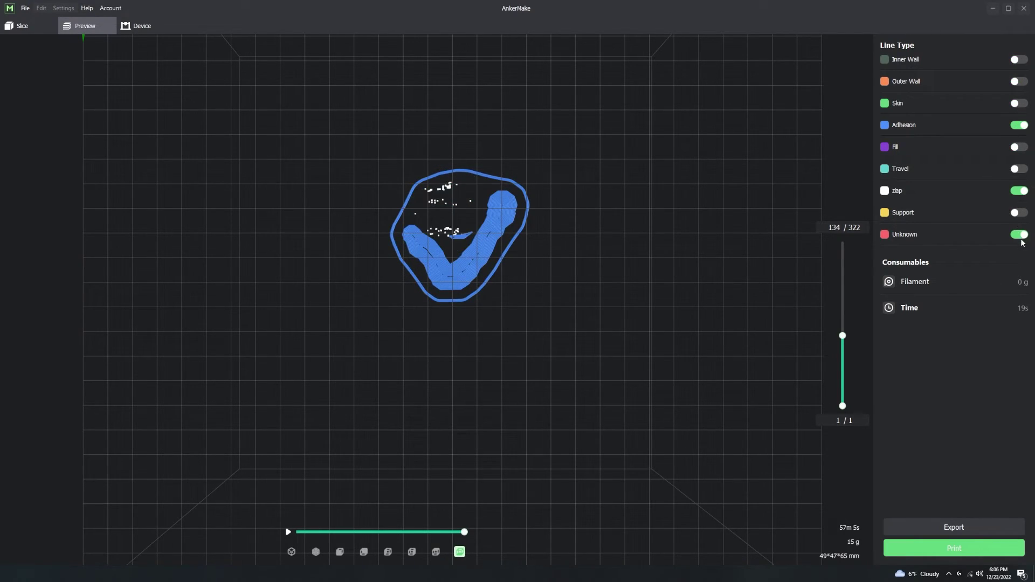
click(1019, 191)
click(1019, 235)
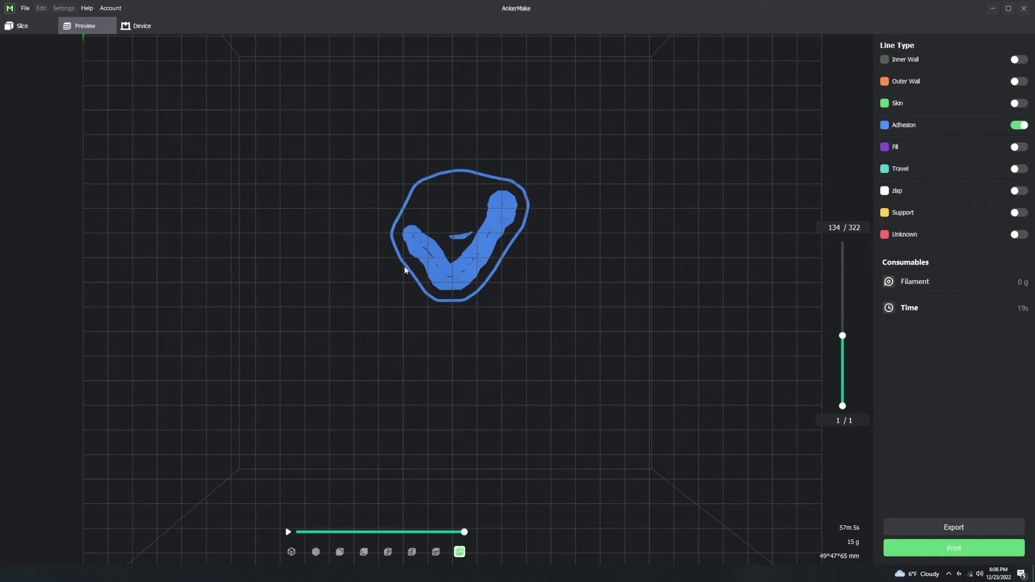
Return to the slicing parameters and set the Build Plate Adhesion Type to Brim
click(31, 30)
click(994, 350)
click(997, 383)
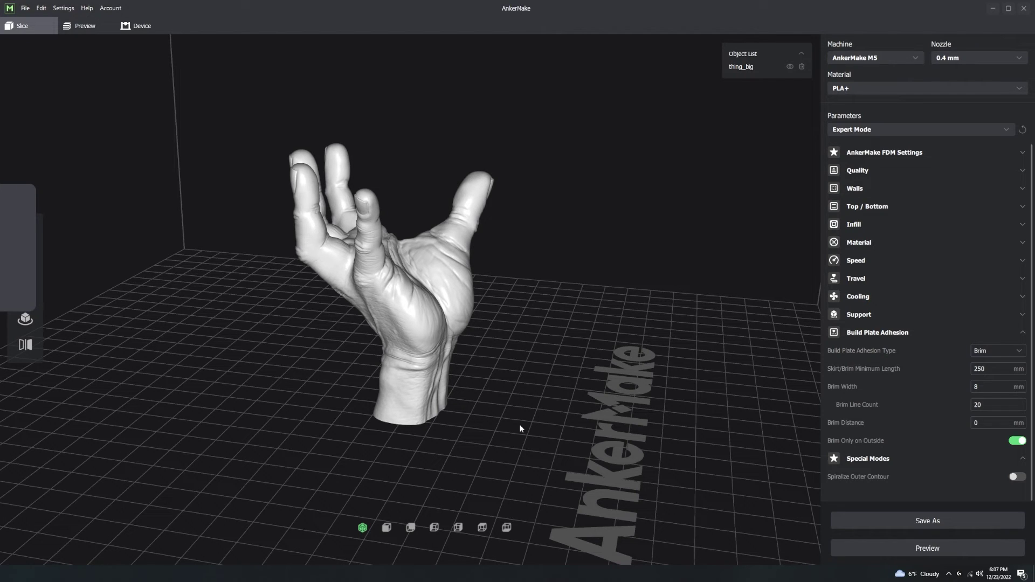
Preview the sliced model's brim with only the Adhesion lines shown and inspect it from below
scroll(453, 363, up, 10)
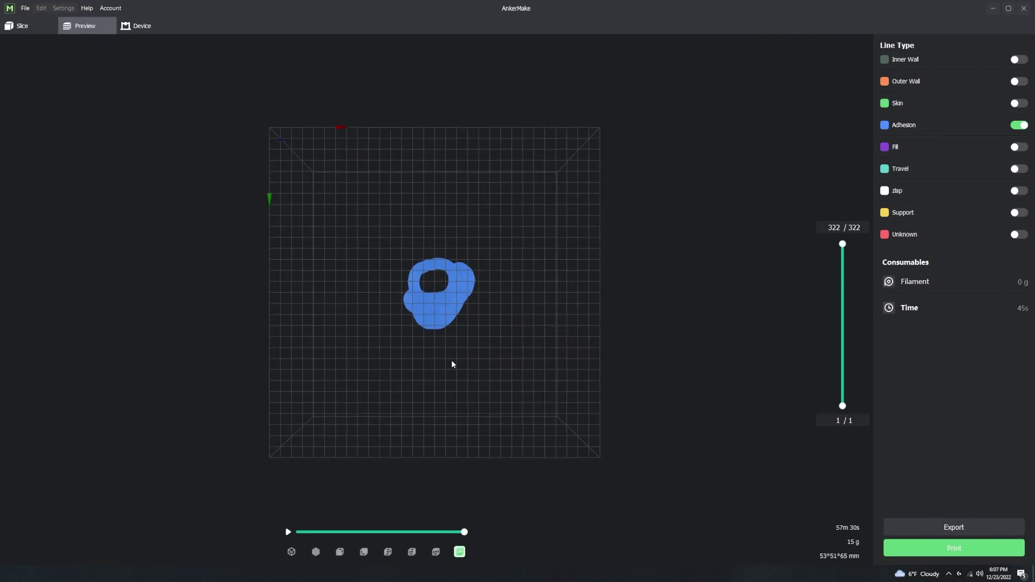
scroll(490, 386, down, 5)
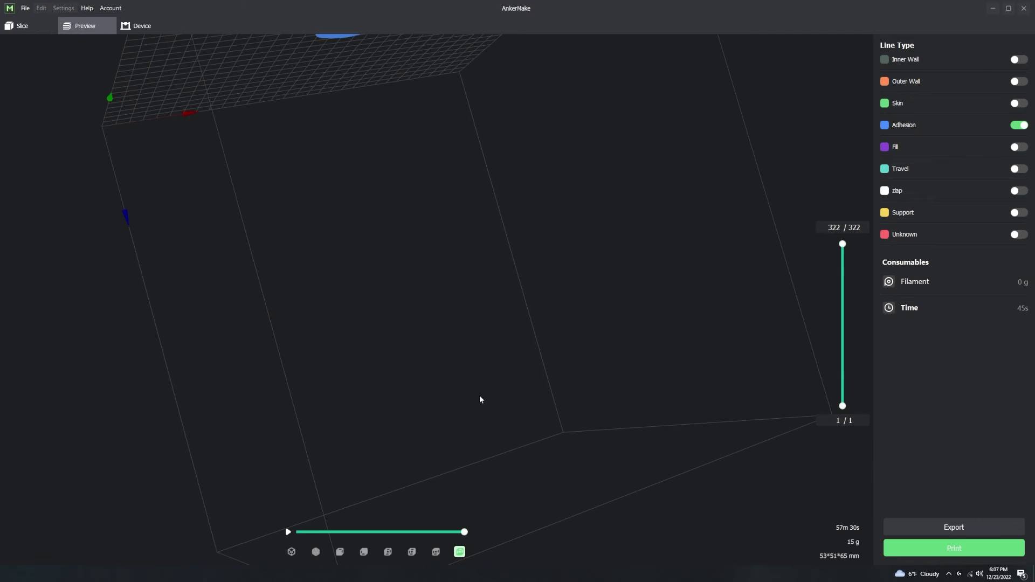
click(435, 553)
scroll(469, 350, up, 5)
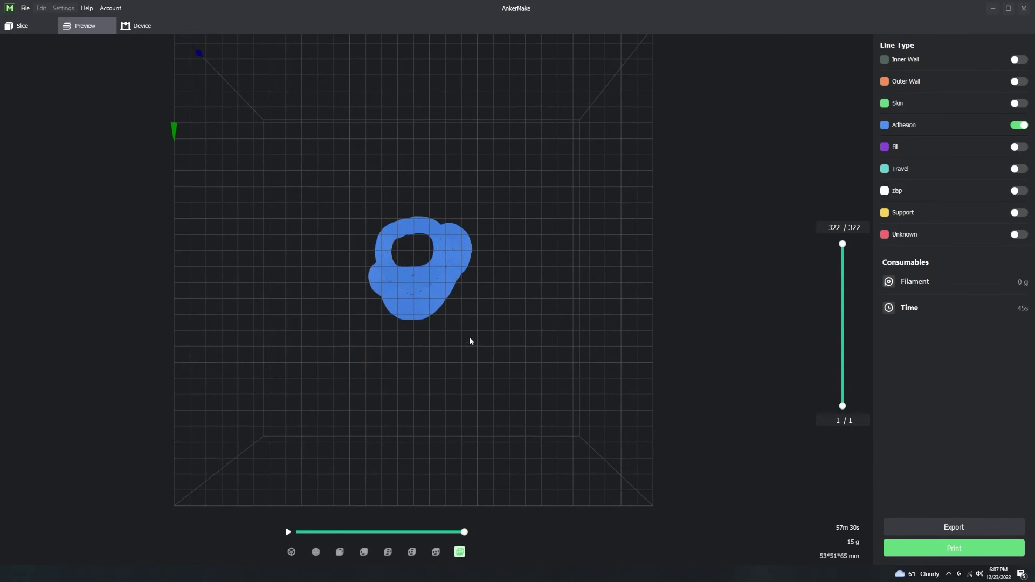
Show the Inner Wall and Outer Wall lines alongside the brim and examine where it surrounds the hand's base
click(1020, 60)
click(1018, 83)
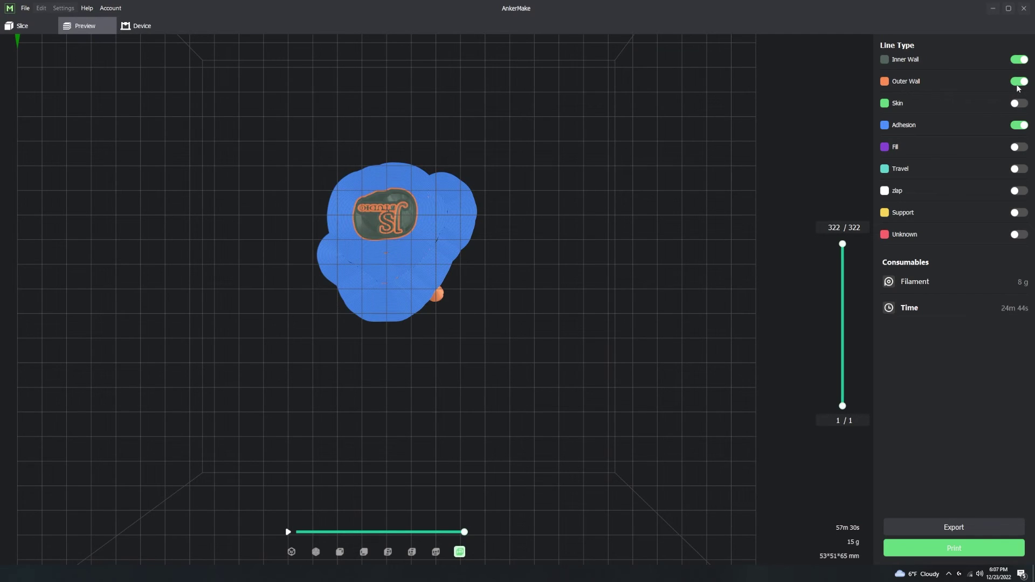
scroll(380, 254, up, 2)
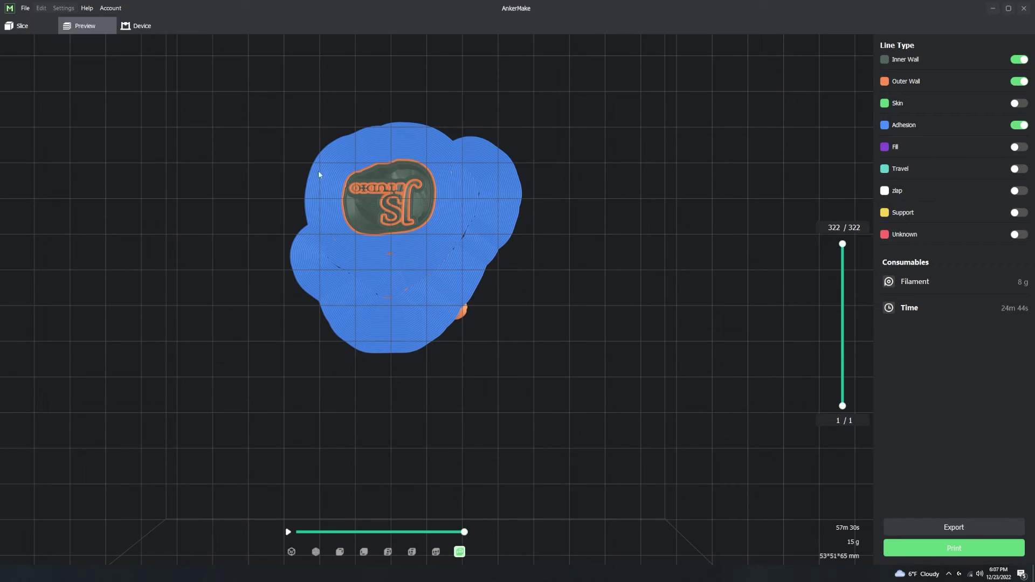
Set the Build Plate Adhesion Type to Skirt and examine the skirt around the hand in the sliced preview
click(25, 29)
click(1001, 351)
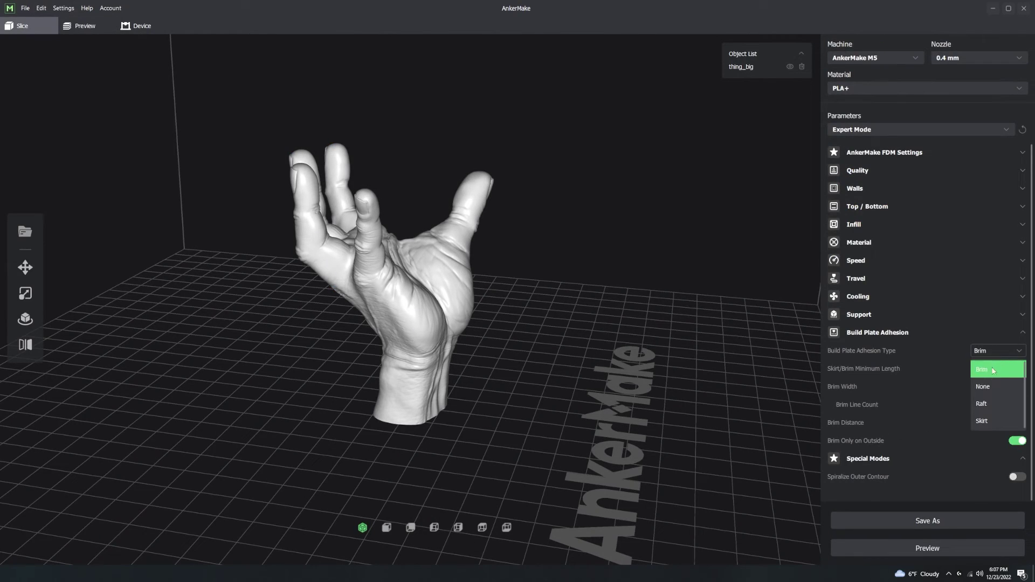
click(991, 425)
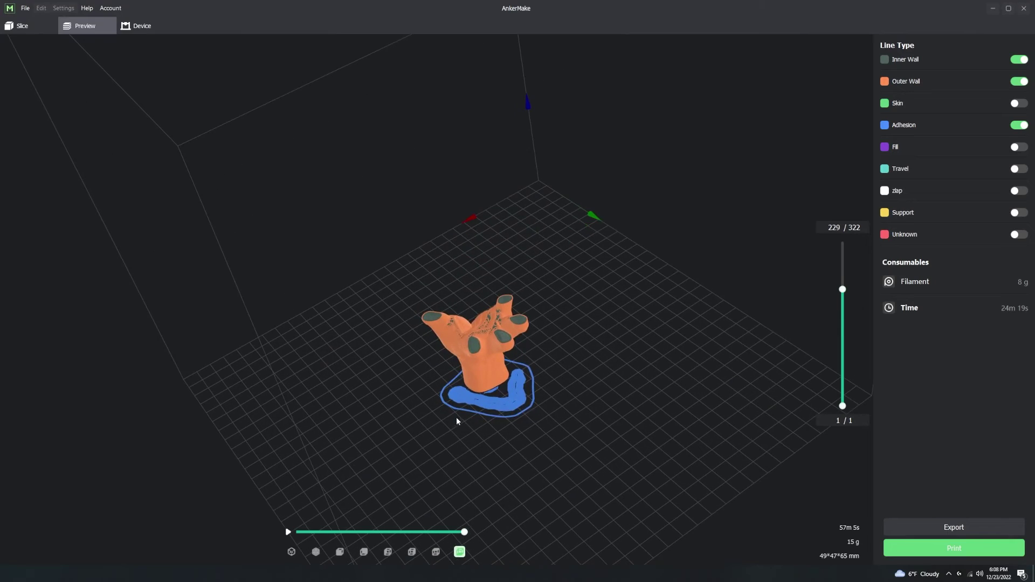
scroll(456, 416, up, 10)
scroll(519, 393, up, 2)
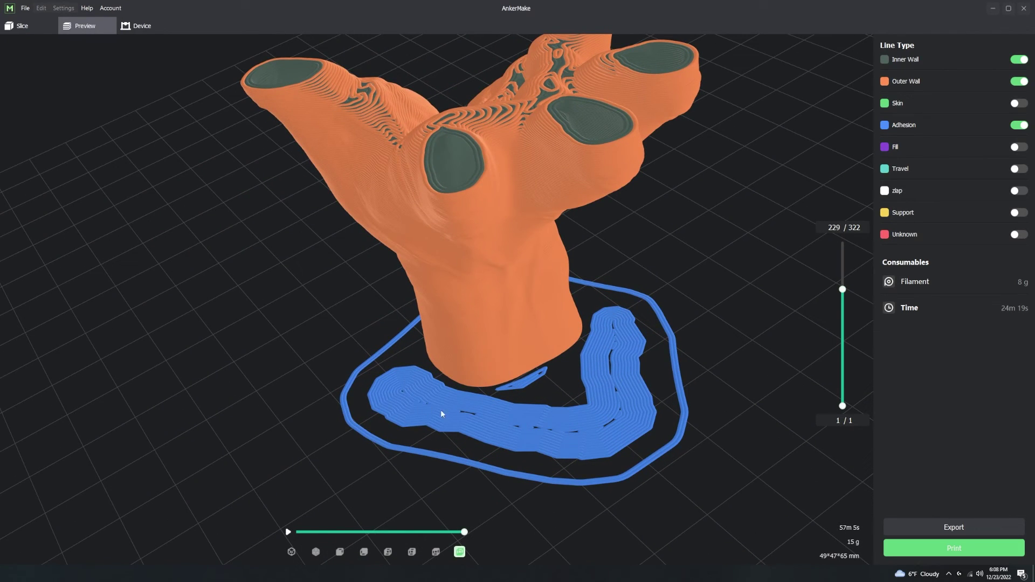
Return to the slicing parameters, set the Build Plate Adhesion Type to Raft, and slice the hand model
click(21, 26)
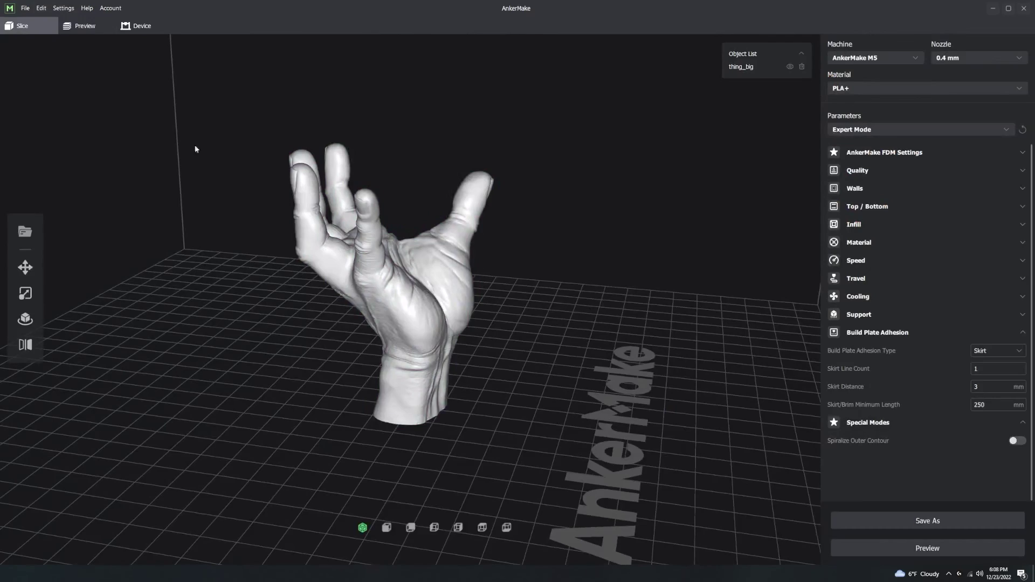
click(991, 351)
click(995, 405)
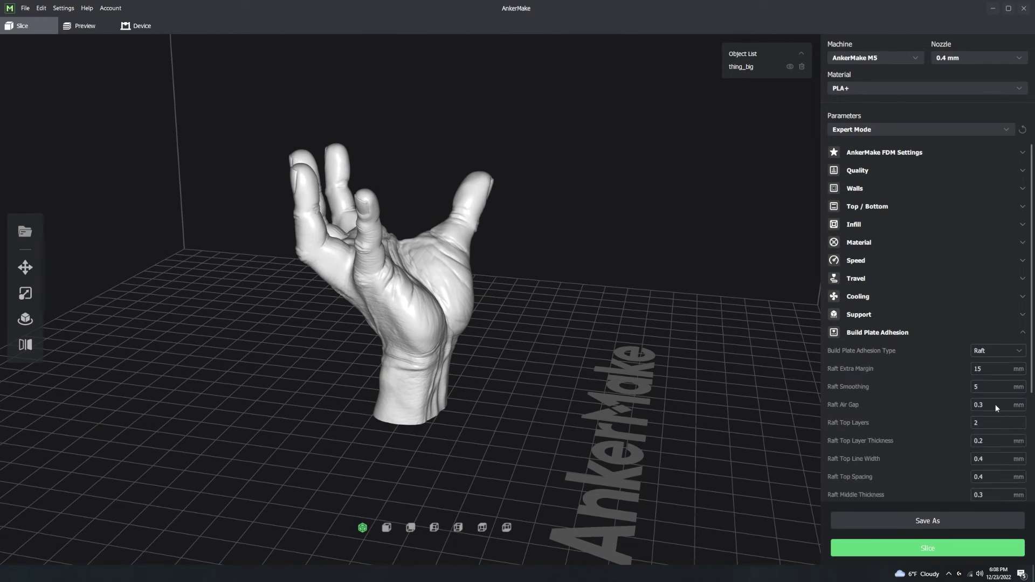
click(944, 553)
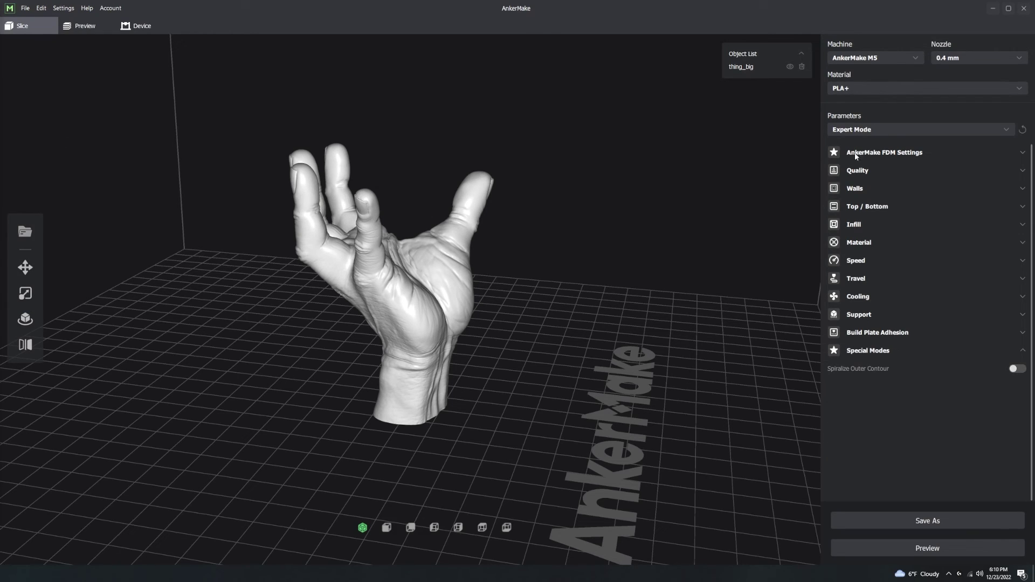
Show the Walls parameters and review the Wall Line Count setting
click(862, 190)
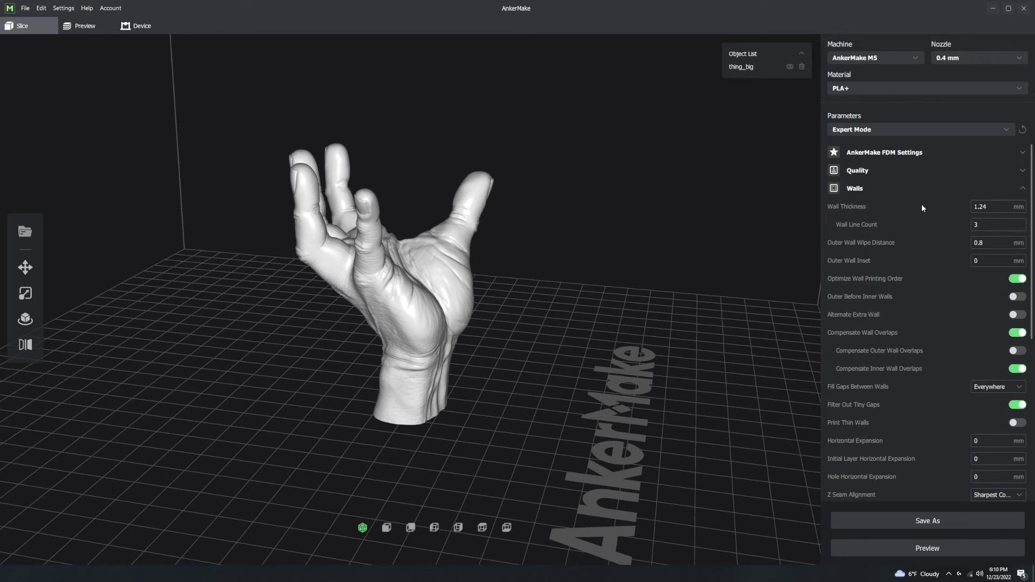
mouse_move(981, 224)
Switch to the web browser and skim the Hot posts in Reddit's r/3Dprinting community
key(alt+Tab)
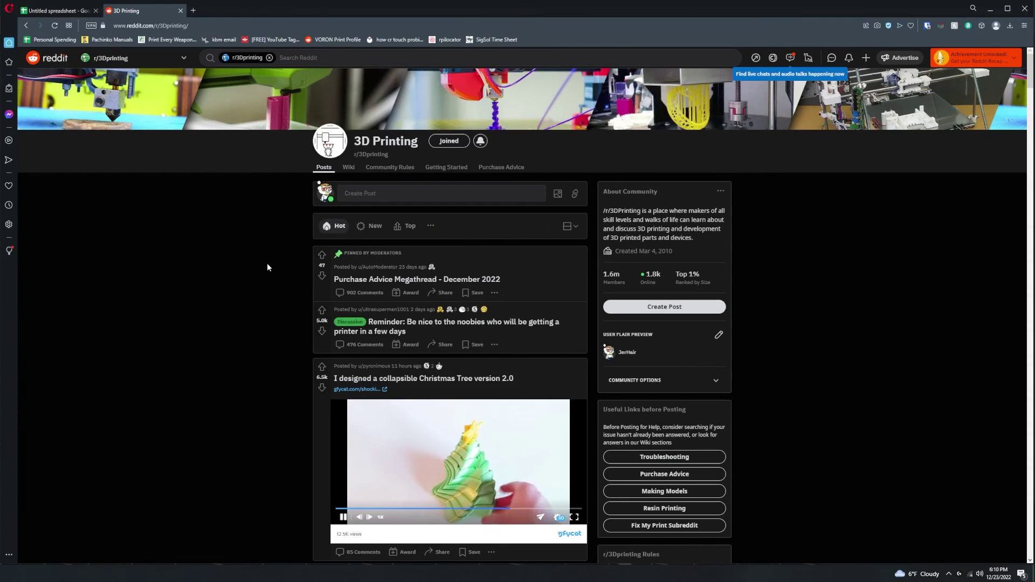
scroll(269, 246, down, 3)
scroll(273, 240, down, 12)
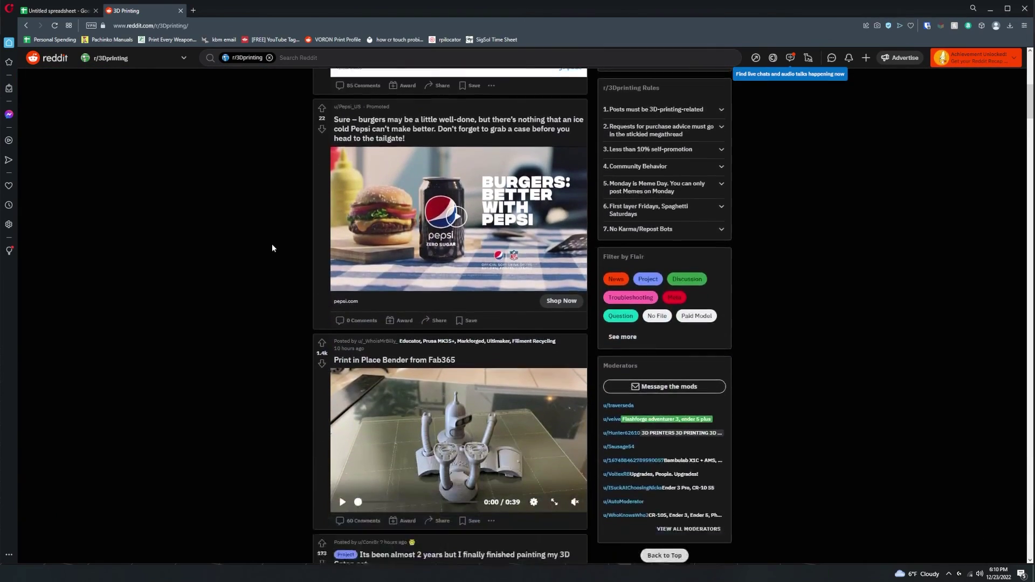
scroll(273, 256, up, 10)
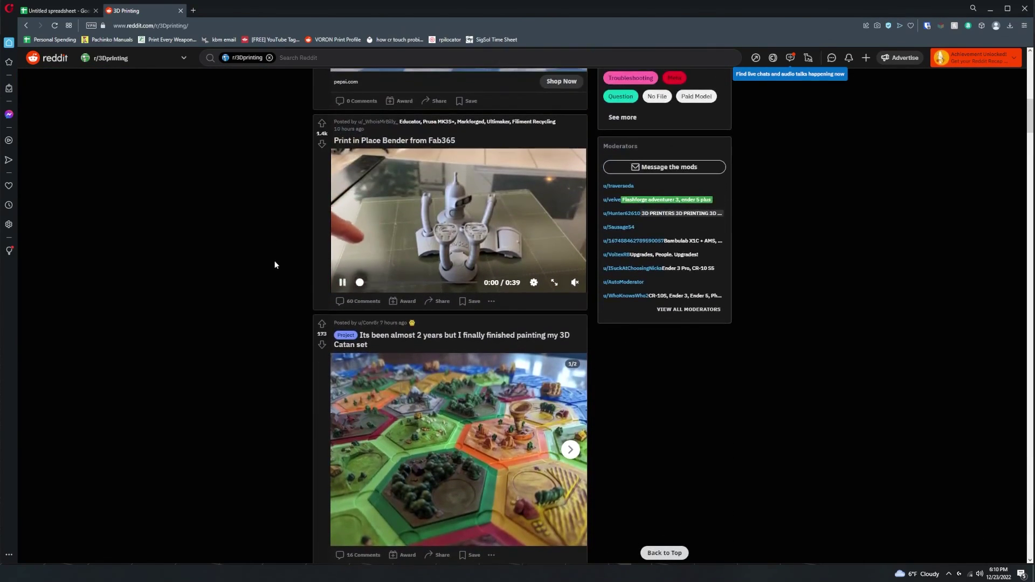
scroll(314, 255, up, 5)
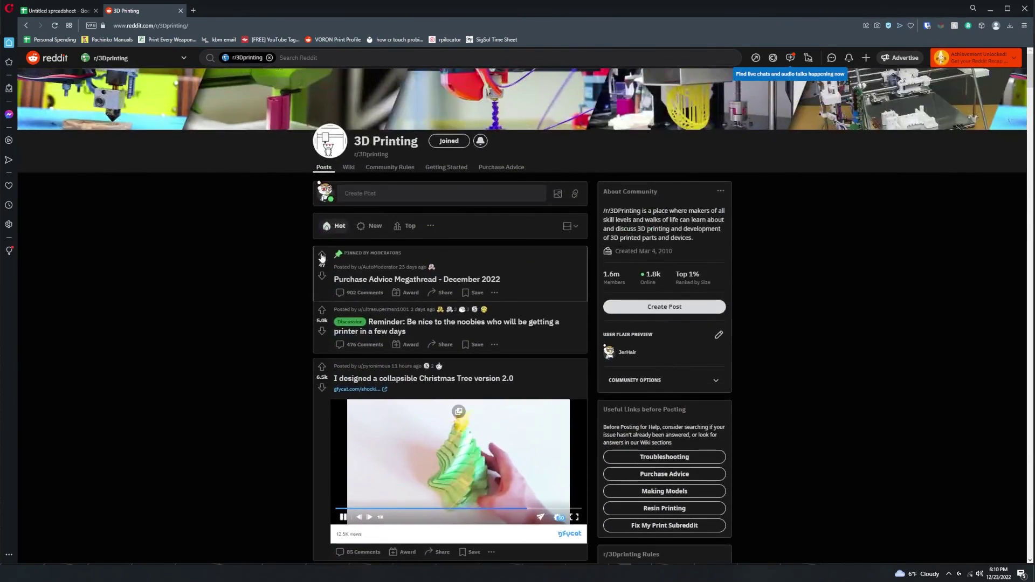
Sort the r/3Dprinting posts by New and look through them for print questions and troubleshooting topics
click(370, 226)
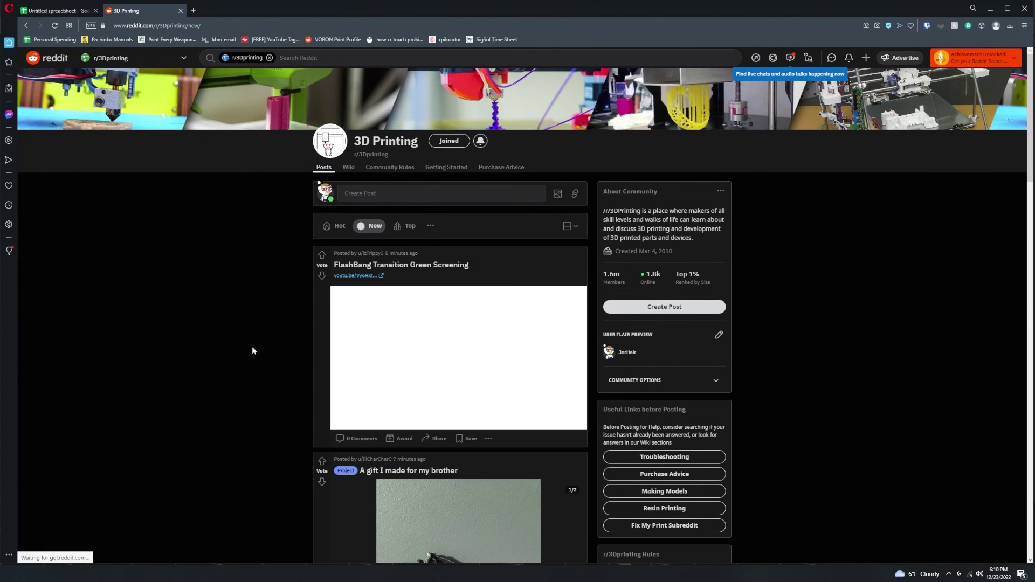
scroll(263, 349, down, 5)
scroll(265, 351, down, 17)
scroll(647, 308, up, 13)
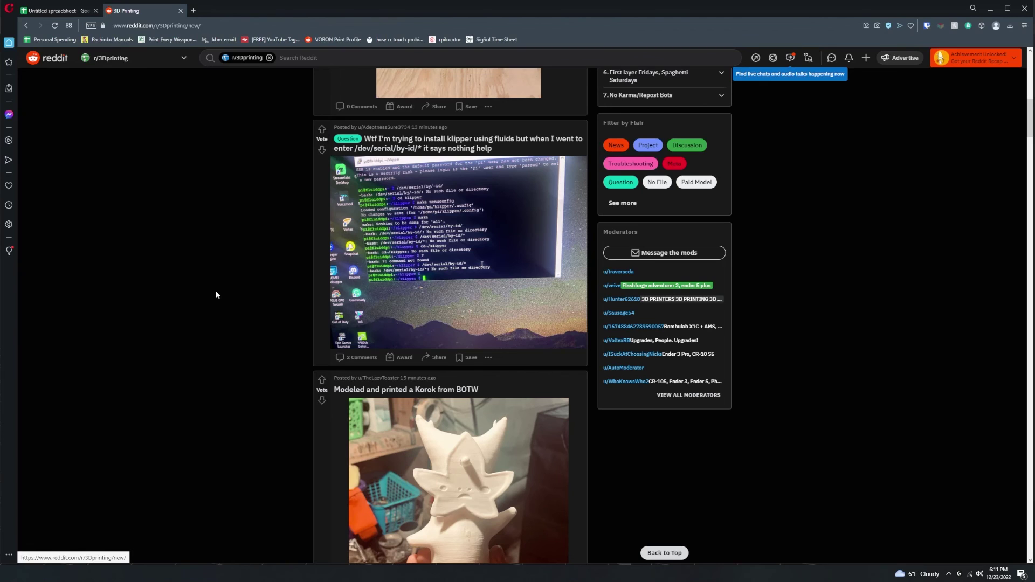
scroll(215, 294, down, 10)
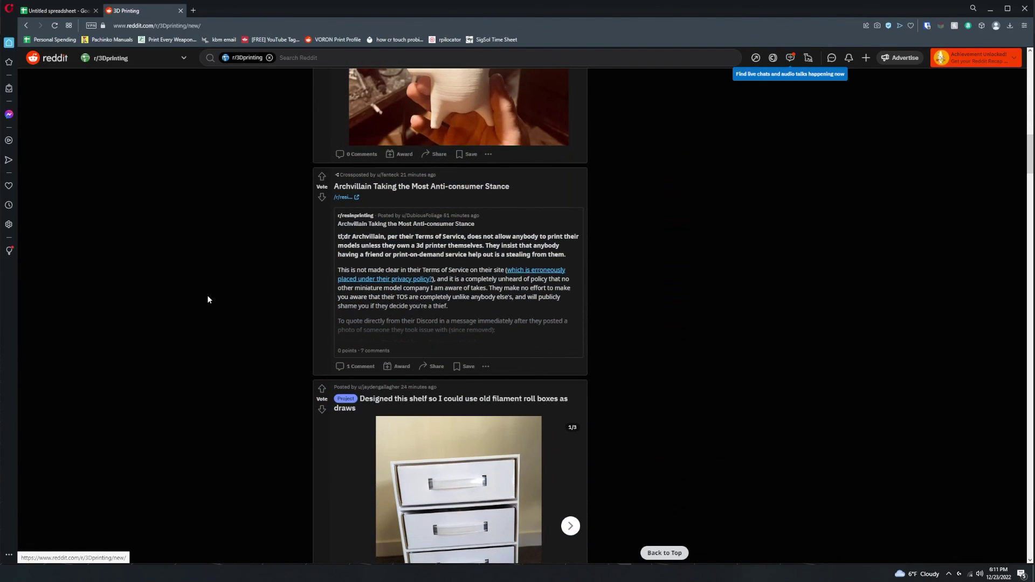
scroll(207, 300, down, 6)
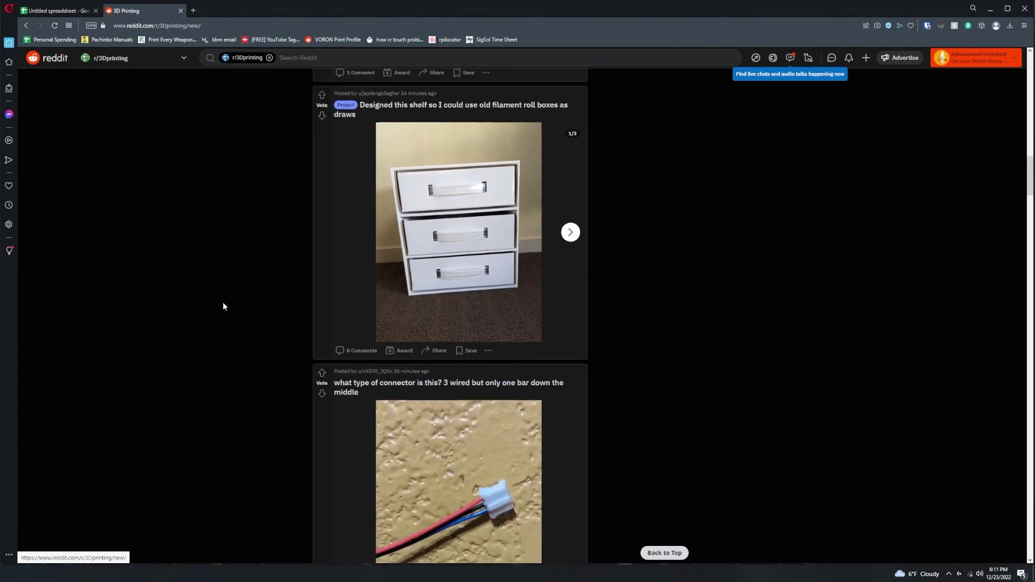
scroll(246, 323, down, 4)
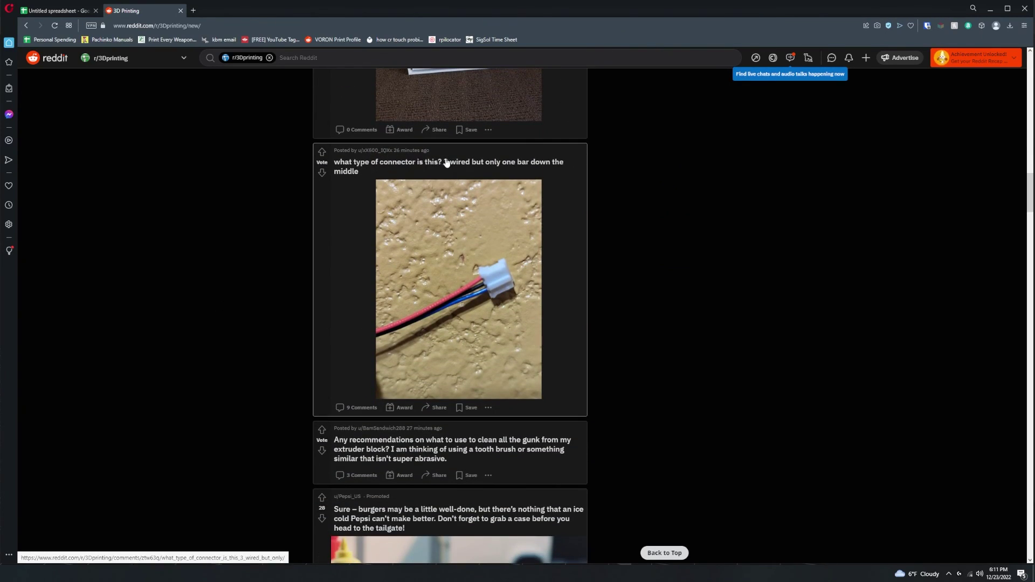
scroll(438, 179, down, 10)
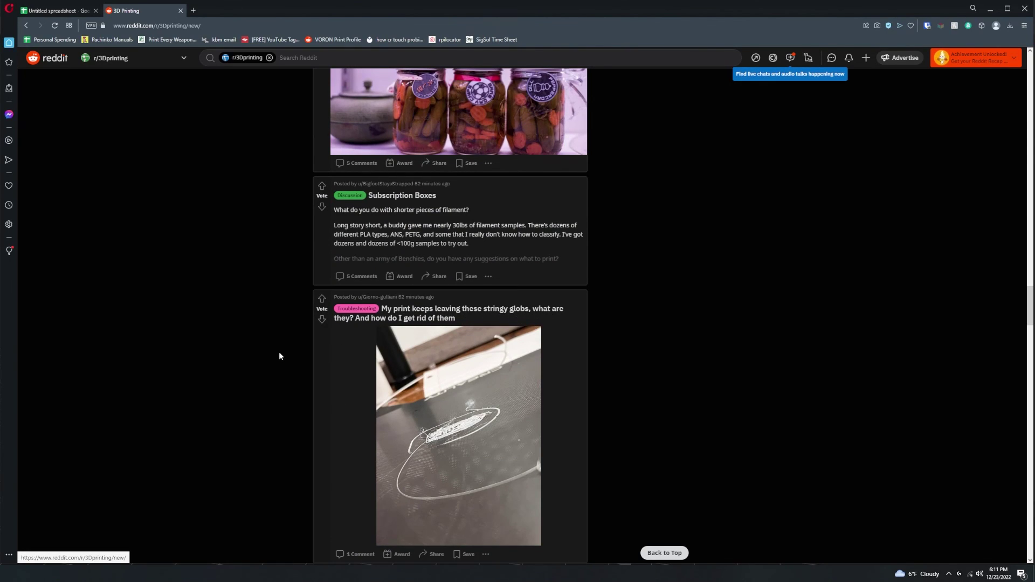
scroll(281, 359, down, 1)
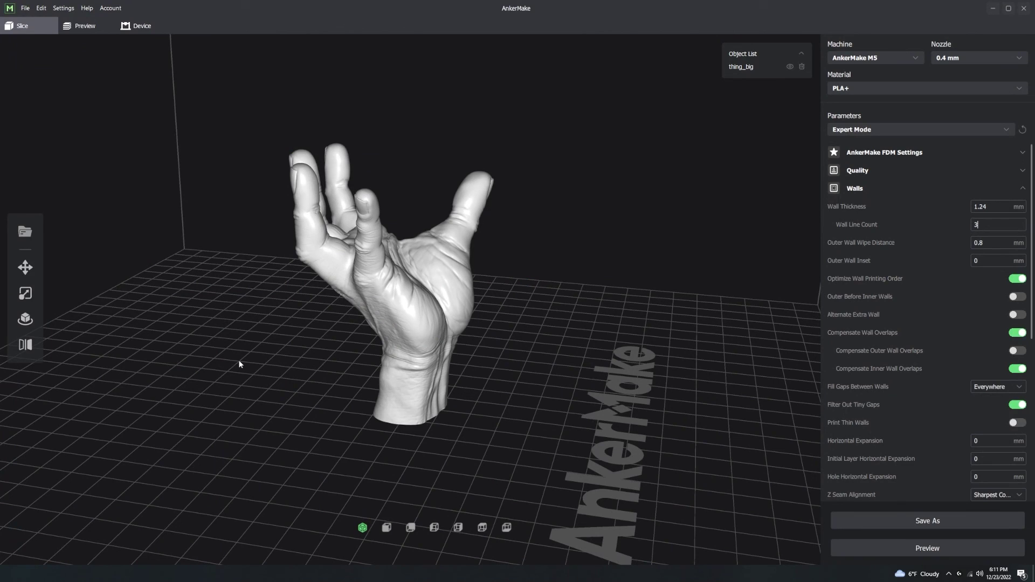